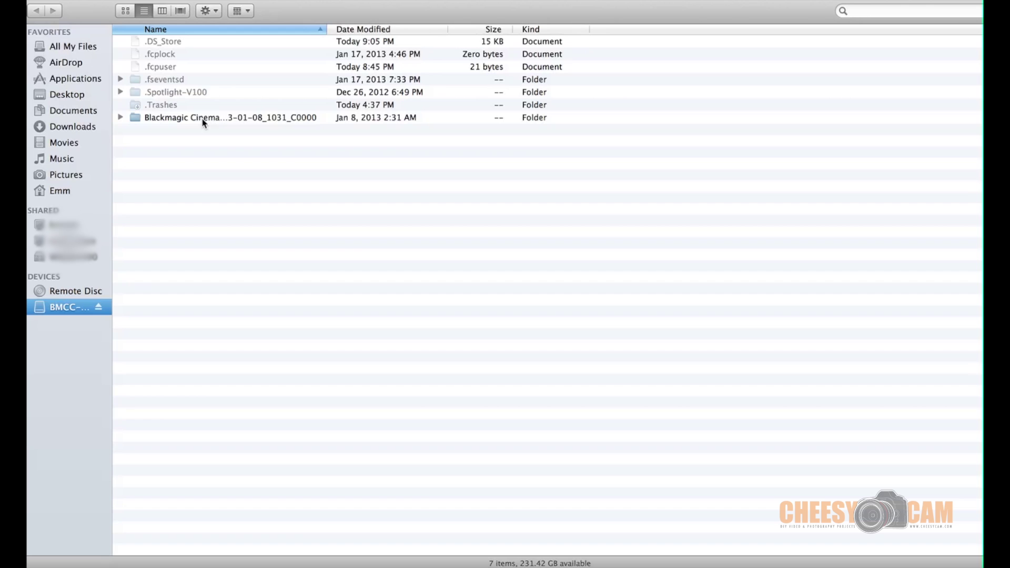
click(121, 119)
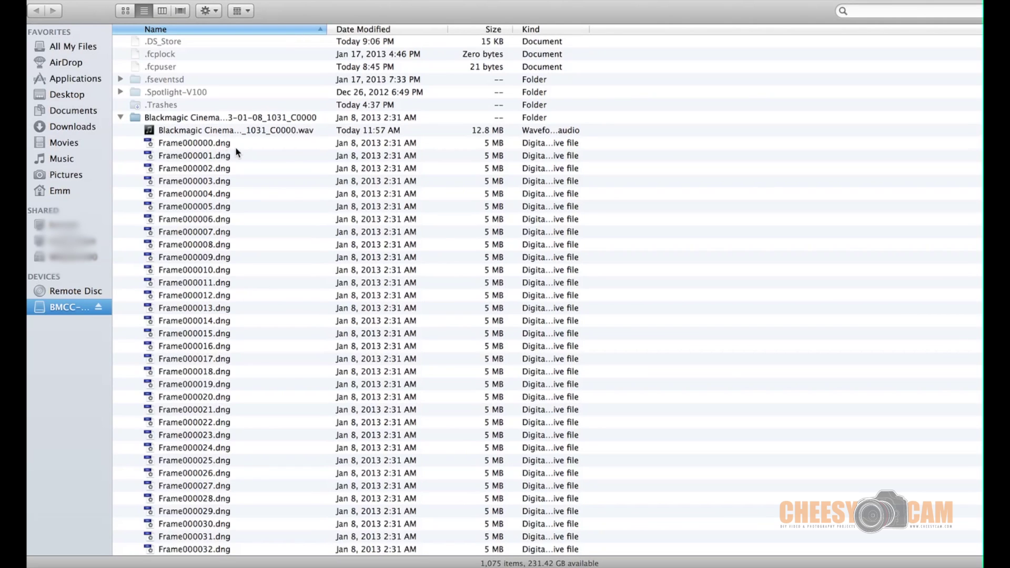
click(220, 147)
click(216, 158)
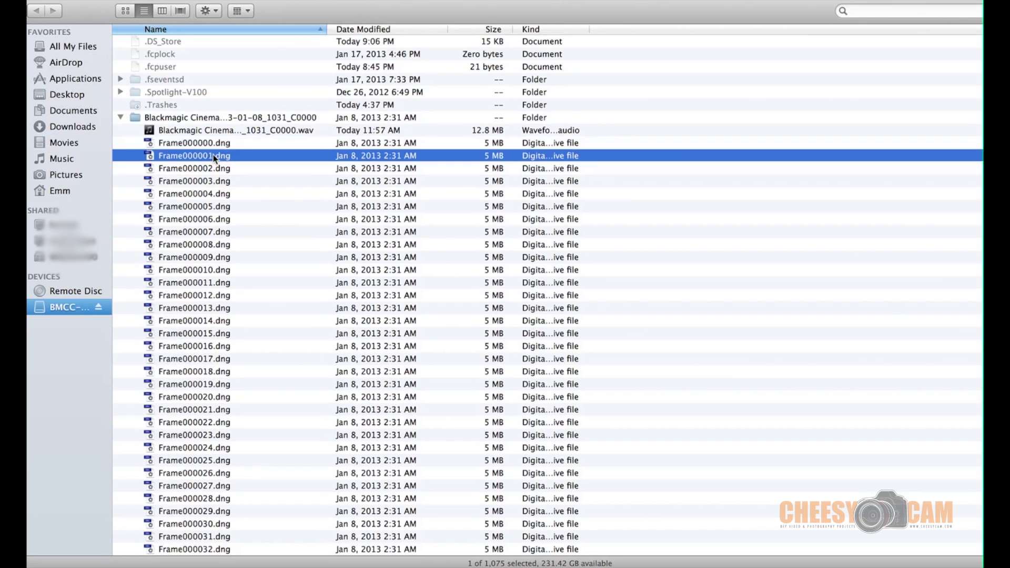
click(212, 168)
click(211, 179)
scroll(221, 179, down, 10)
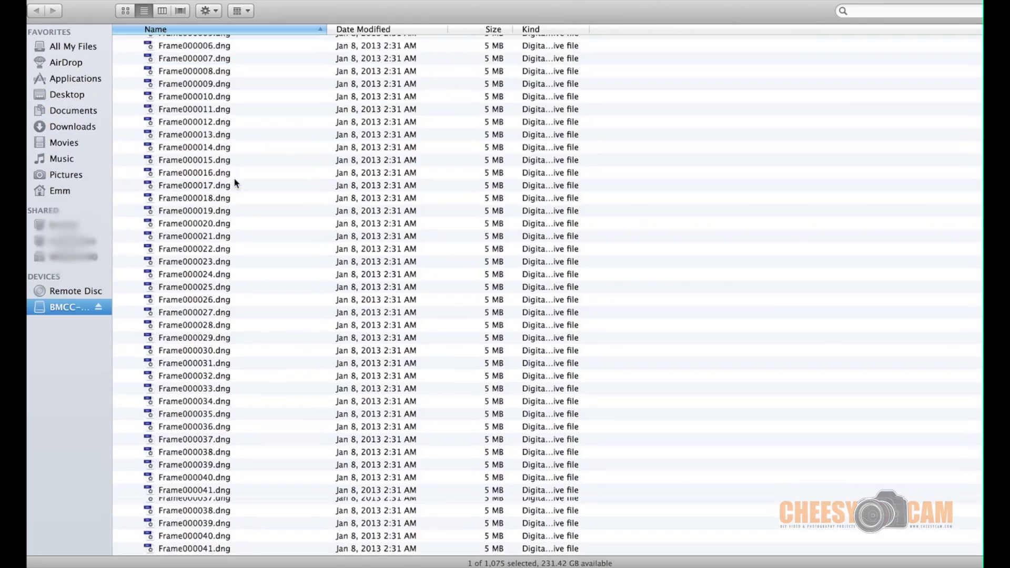
scroll(235, 182, down, 20)
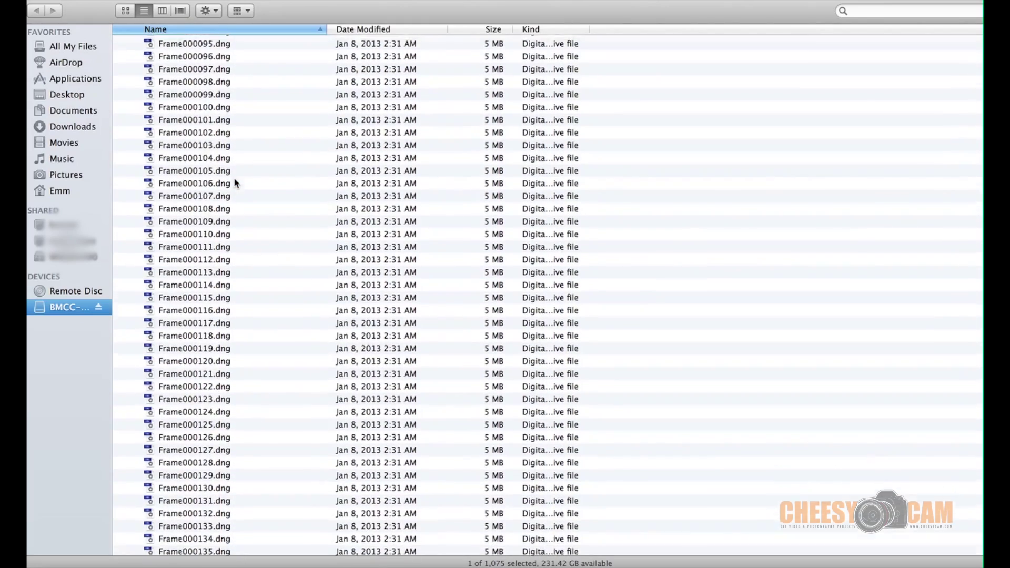
scroll(235, 181, up, 20)
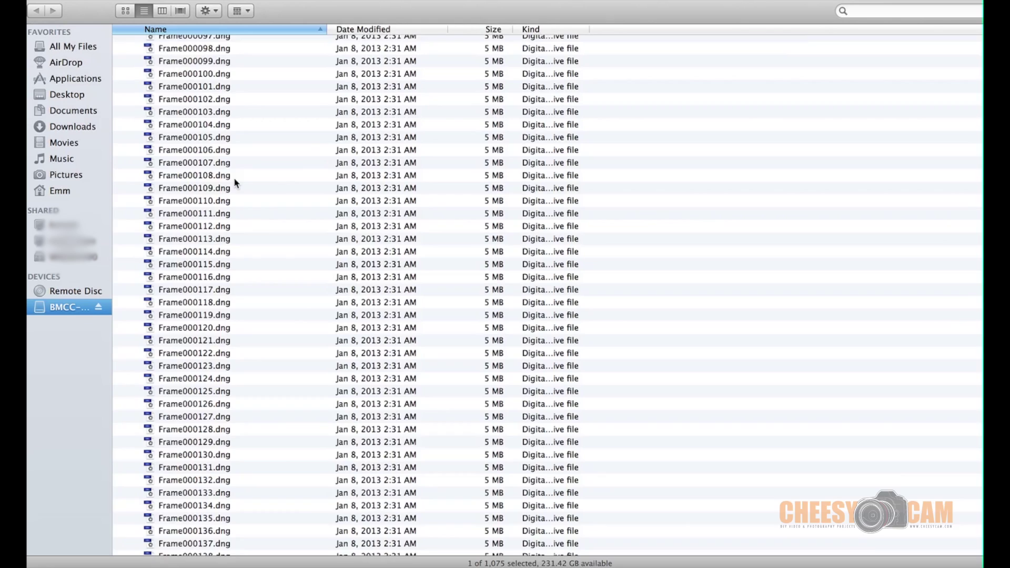
scroll(235, 182, up, 5)
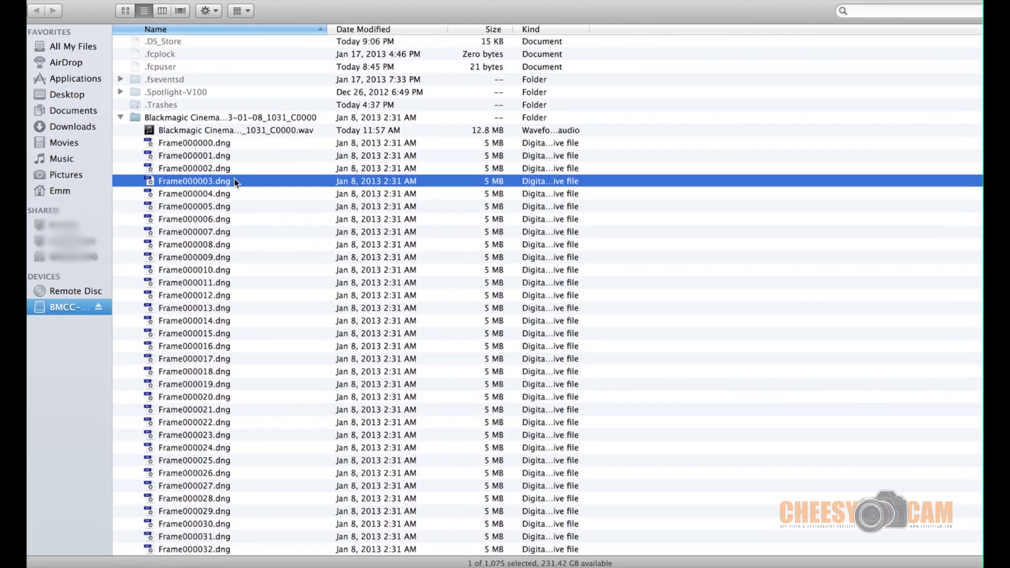
click(220, 144)
click(220, 156)
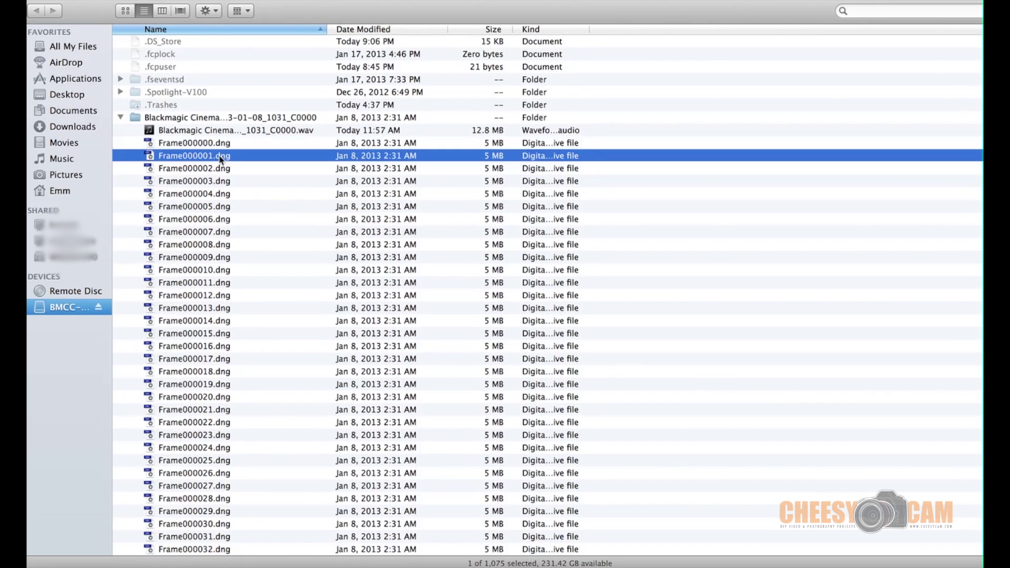
click(220, 169)
click(222, 183)
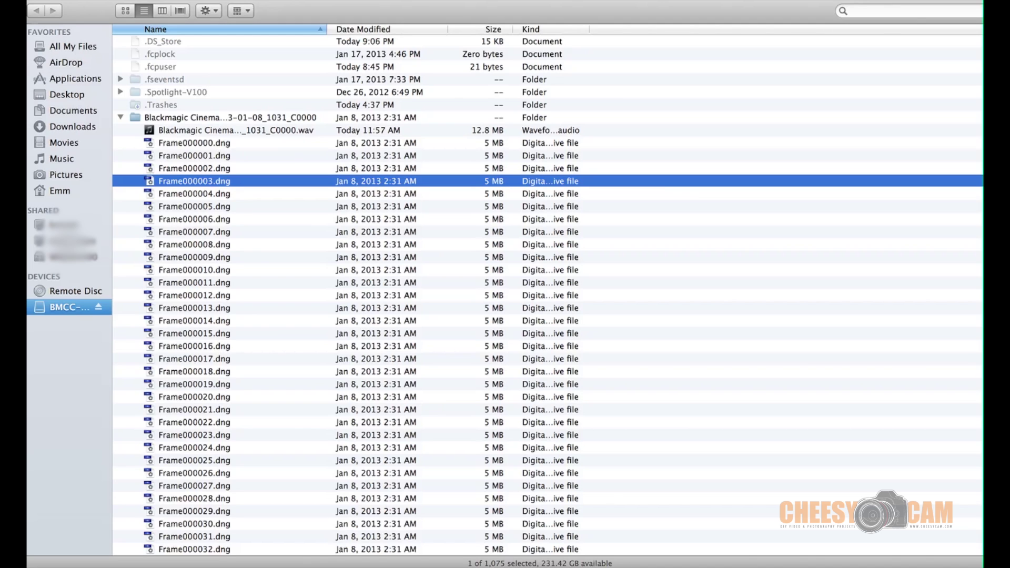
- Bring Lightroom 3 forward and browse all 1067 imported DNG frames in Grid view, back to Frame000000
mouse_move(589, 558)
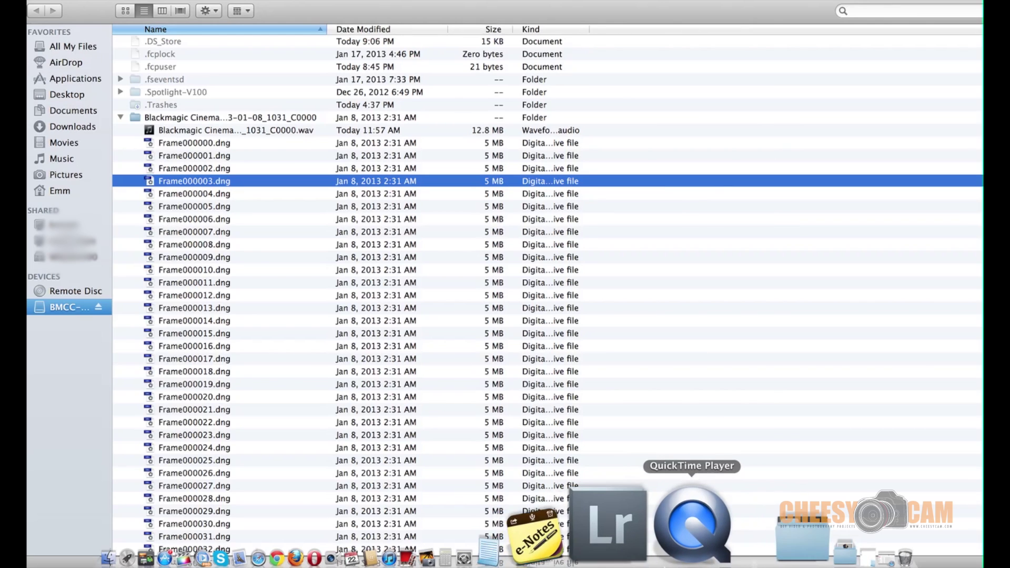
click(654, 563)
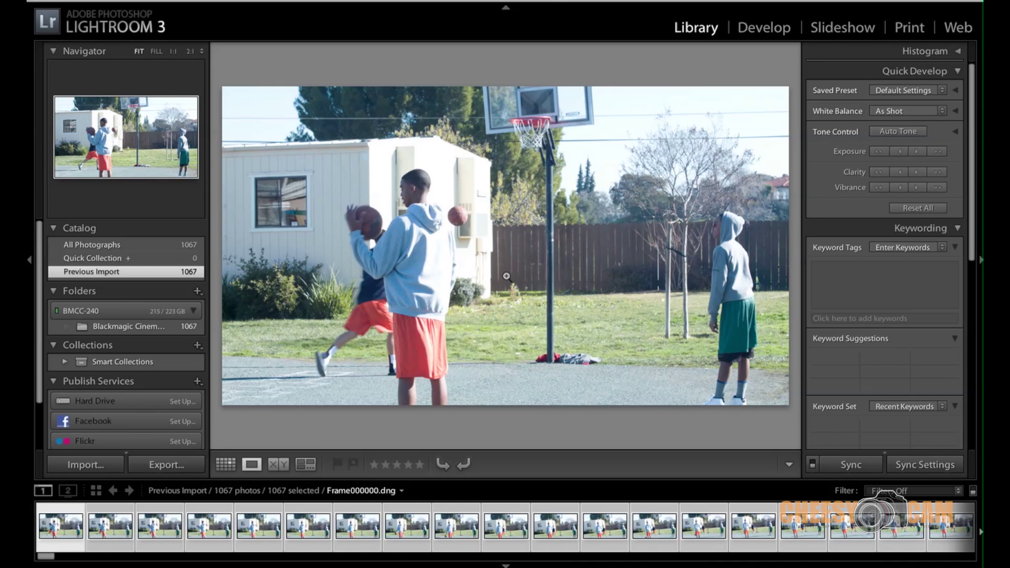
key(g)
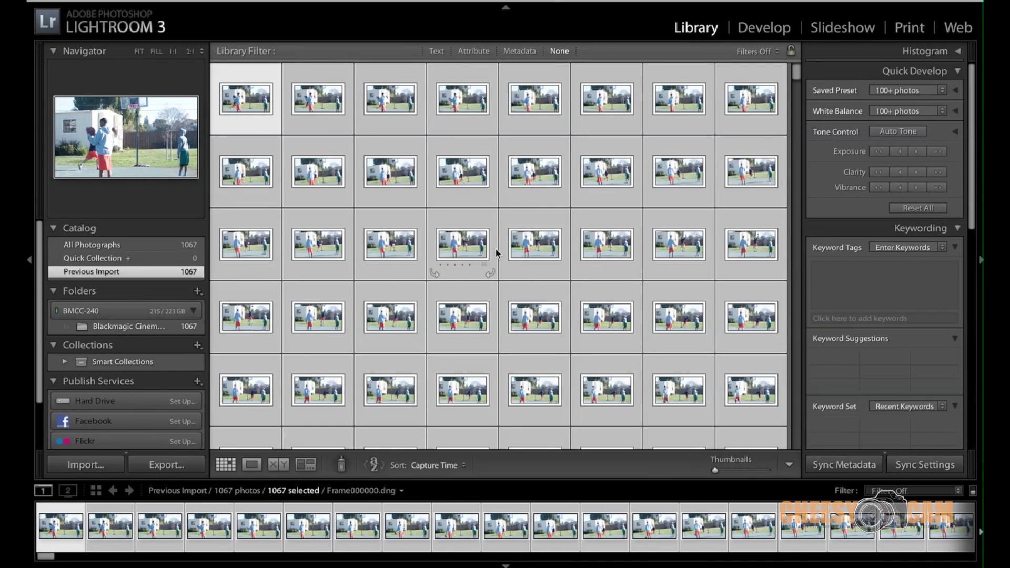
scroll(496, 249, down, 1)
scroll(496, 248, down, 10)
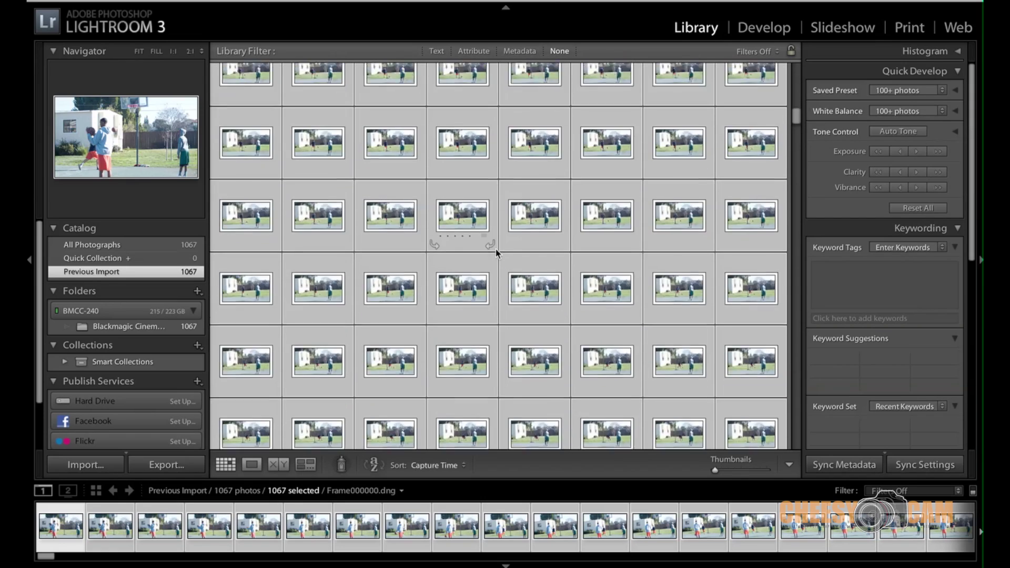
scroll(496, 249, down, 10)
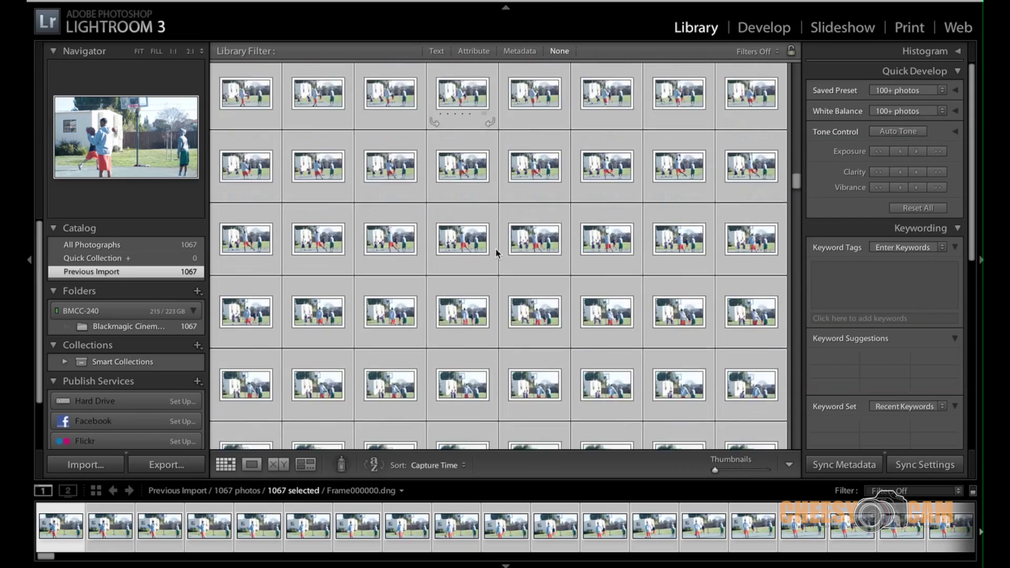
scroll(496, 249, down, 8)
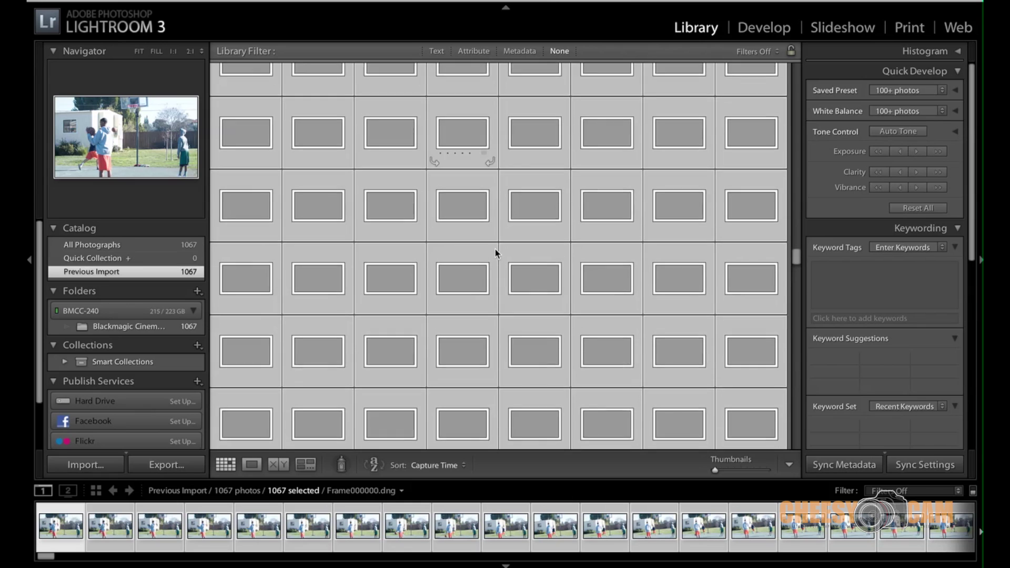
drag(796, 234, 798, 62)
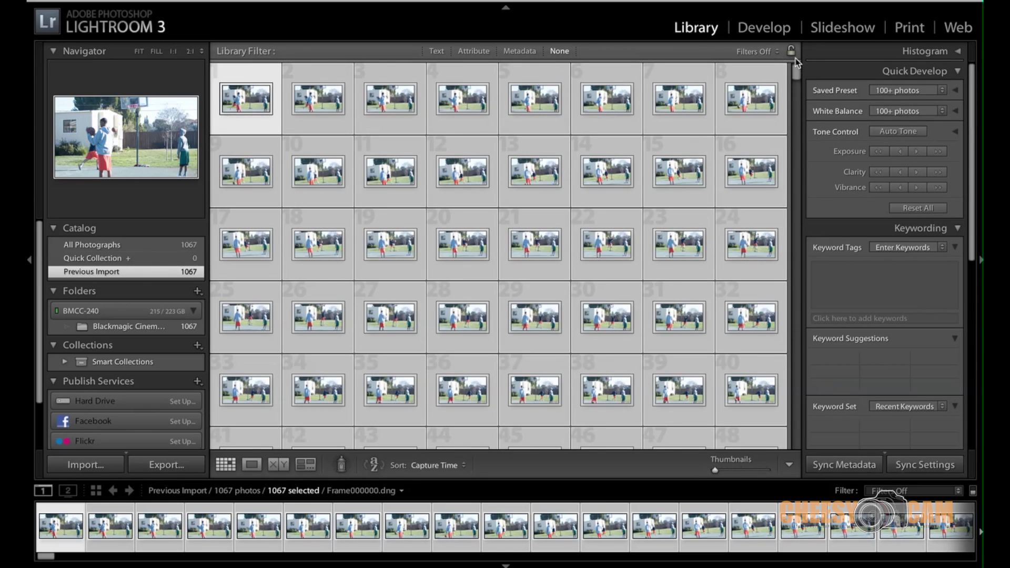
double_click(234, 105)
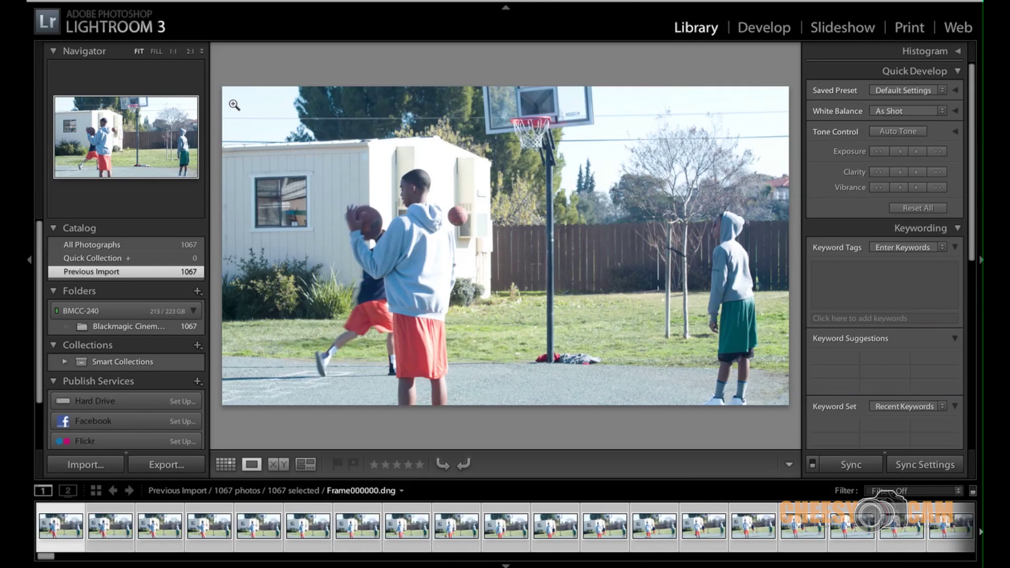
key(Right)
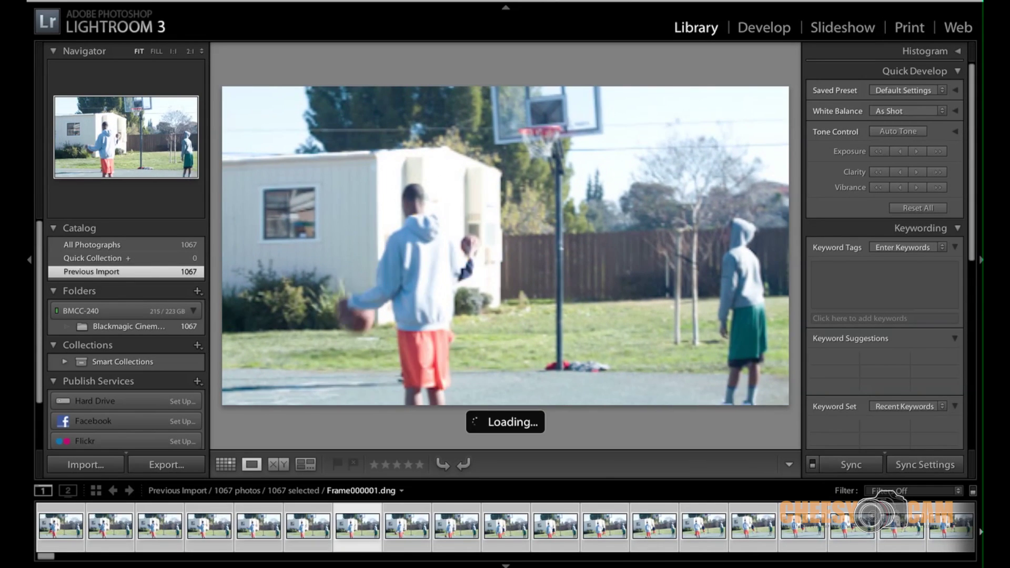
key(Right)
key(Right)
key(Right)
key(Right)
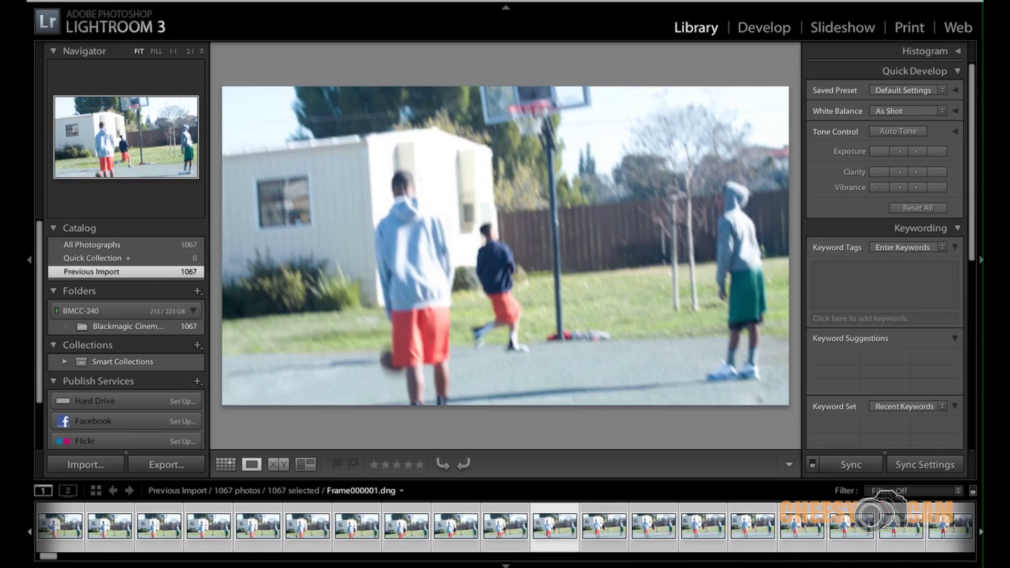
key(Right)
key(Right)
key(Right)
key(Right)
key(Right)
key(Right)
key(Right)
key(Right)
key(Right)
key(Right)
key(Right)
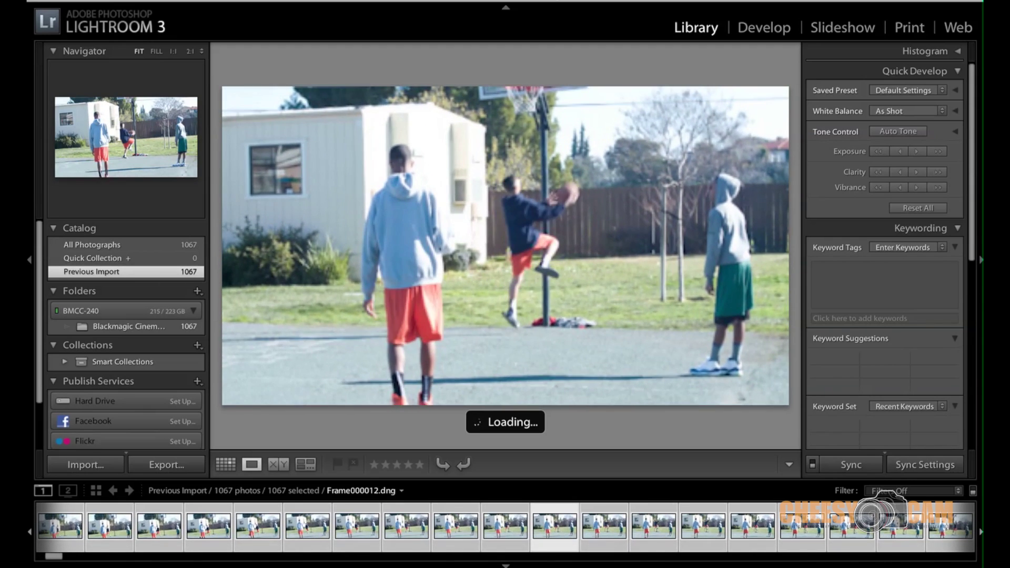
key(Right)
key(Right)
key(Right)
key(Right)
key(Right)
key(Right)
key(Right)
key(Right)
key(Right)
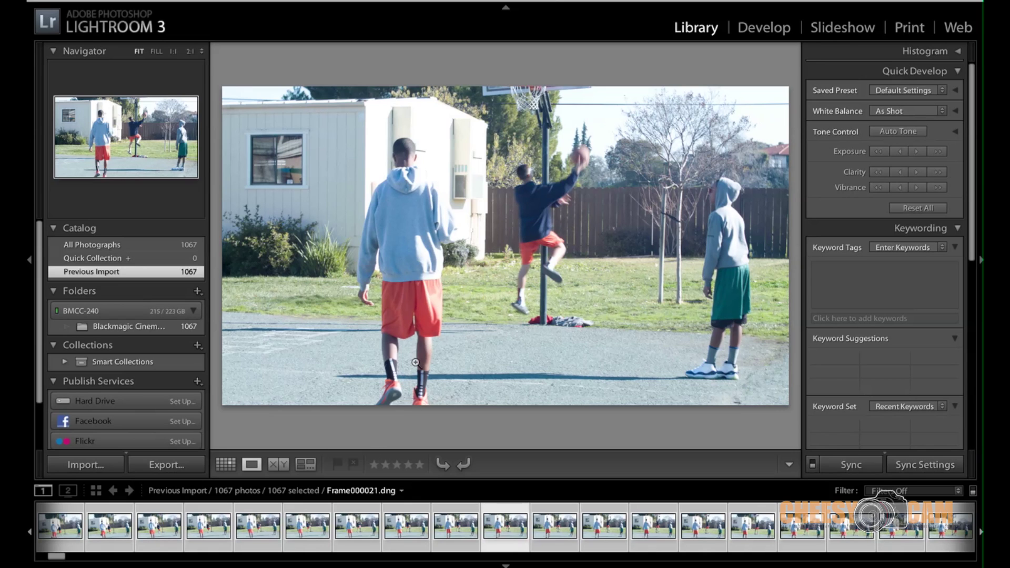
- Open Frame000044 from the thumbnail grid in Loupe view, then load it into the Develop module
key(g)
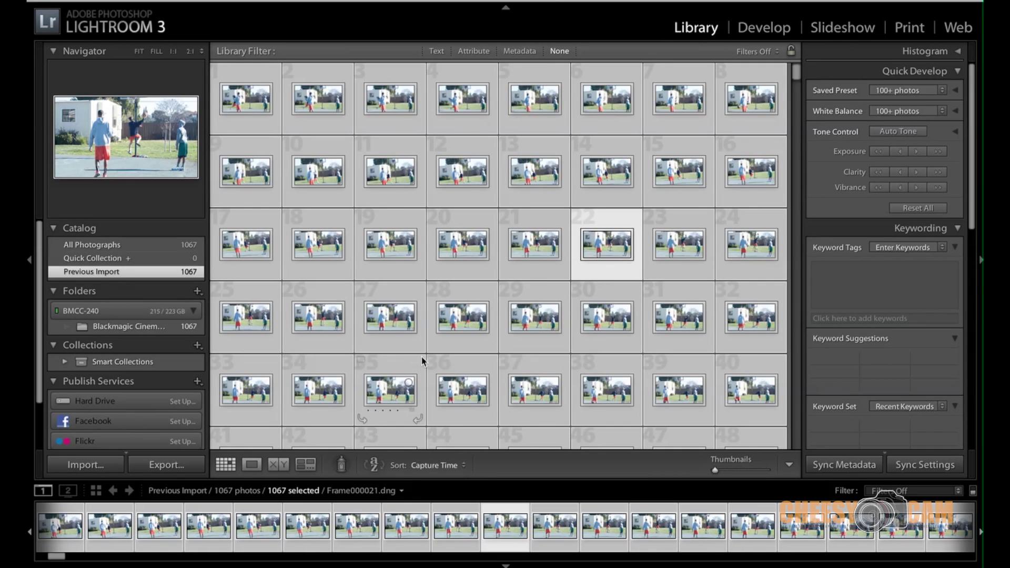
scroll(424, 362, down, 2)
scroll(424, 362, down, 1)
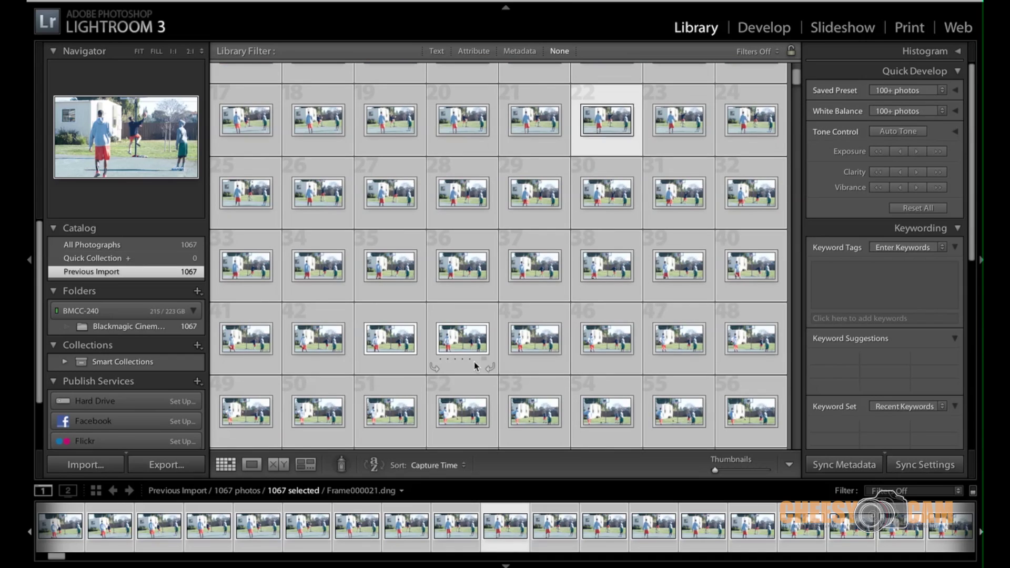
click(536, 340)
double_click(536, 340)
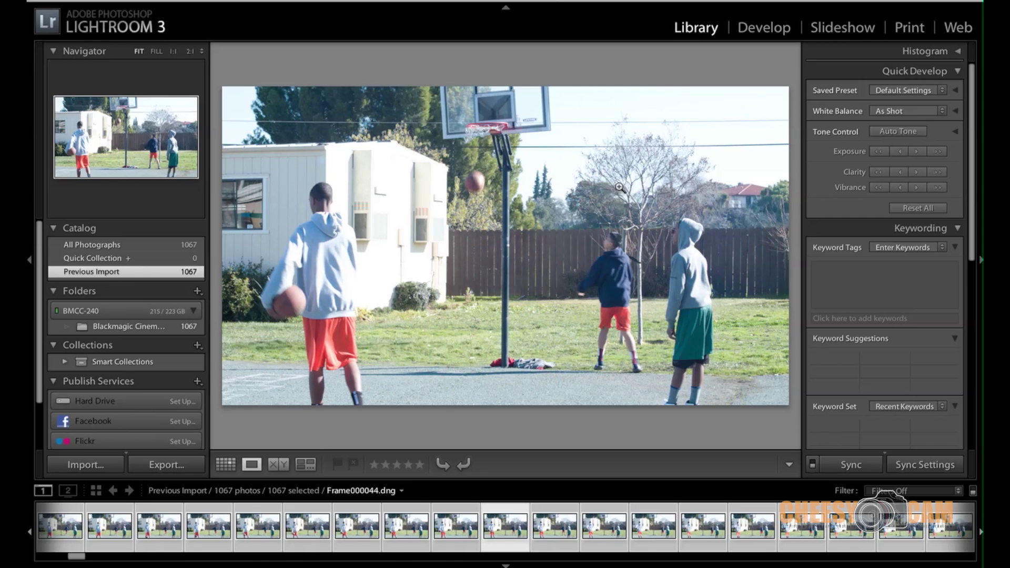
click(772, 30)
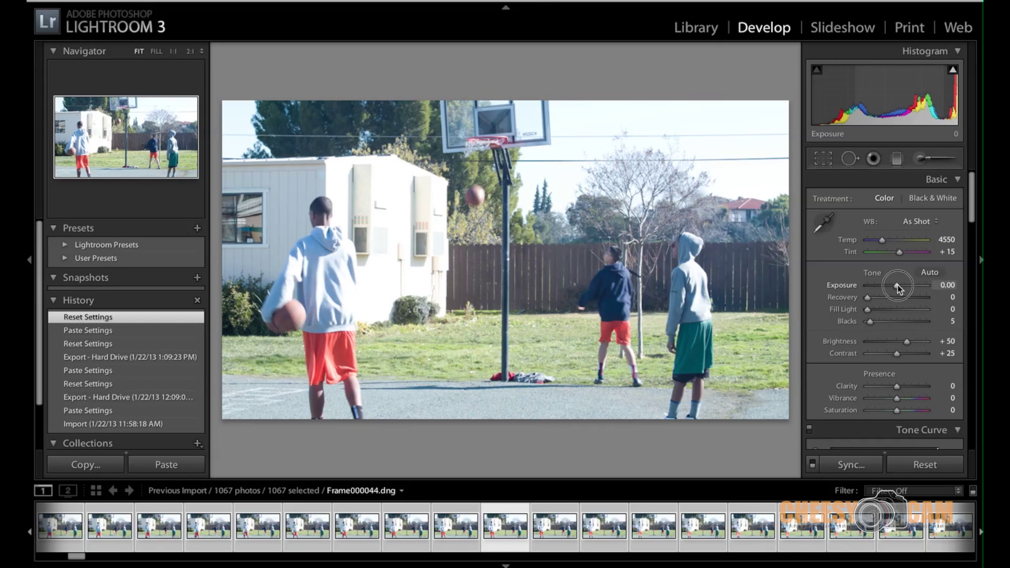
- Lower Frame000044's exposure and raise fill light to 49
drag(898, 285, 878, 287)
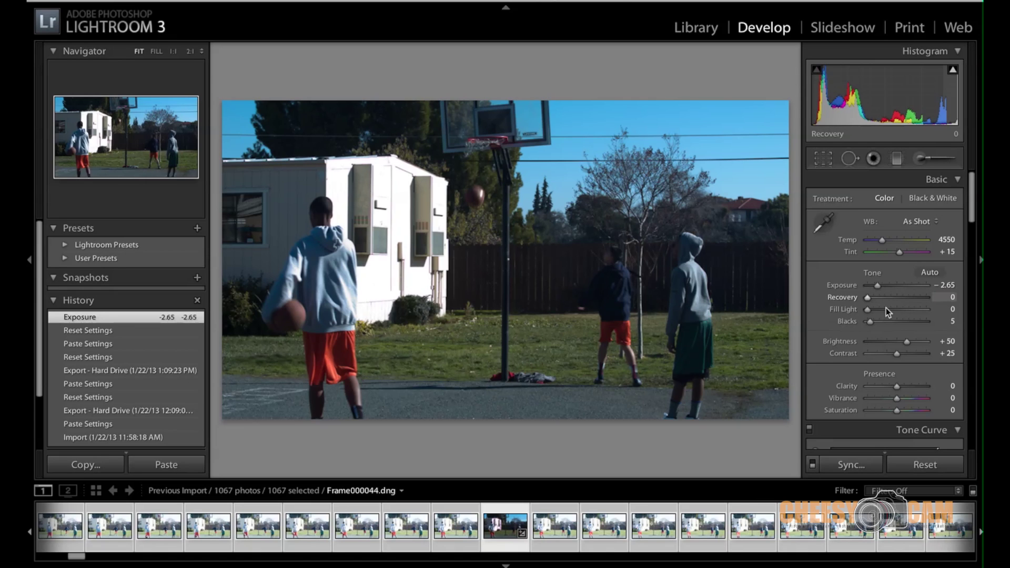
click(886, 310)
click(890, 310)
drag(890, 310, 899, 310)
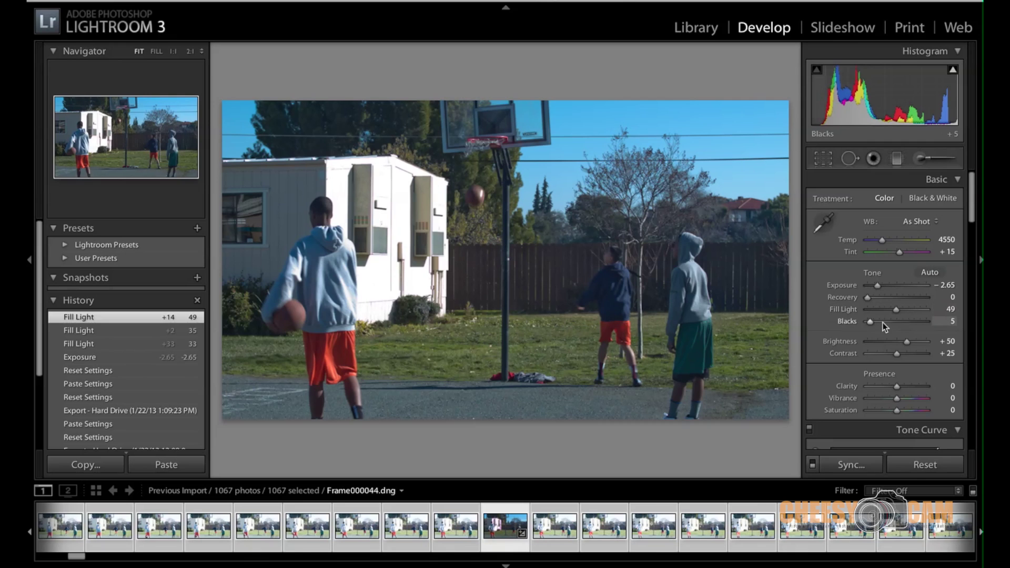
- Drop contrast to -29 and warm the white balance temperature to about 5343
click(877, 353)
drag(877, 353, 900, 323)
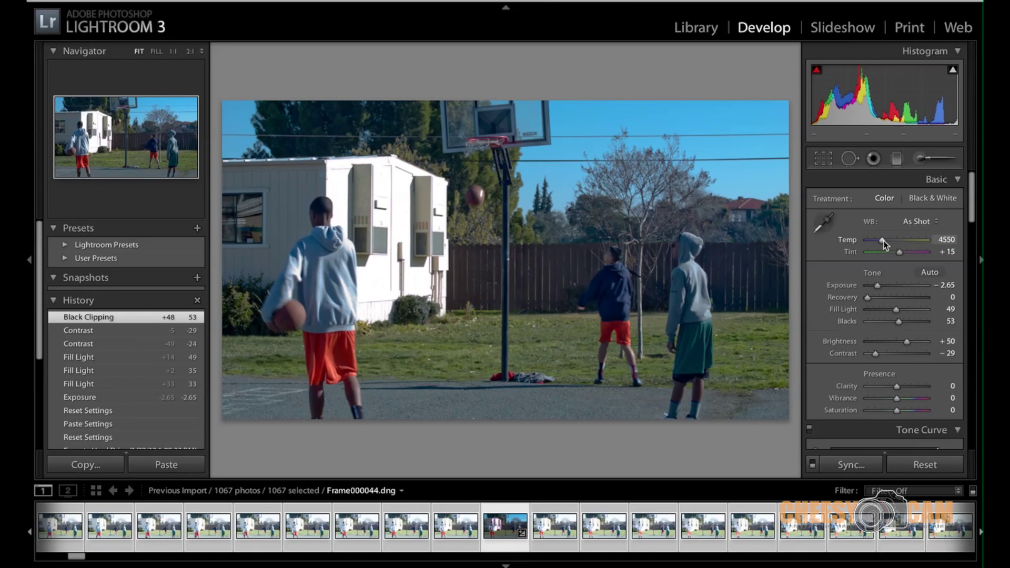
drag(883, 242, 888, 241)
- Set exposure to -1.75 and the Presence sliders to Clarity +35, Vibrance +38, Saturation +13
scroll(937, 270, down, 5)
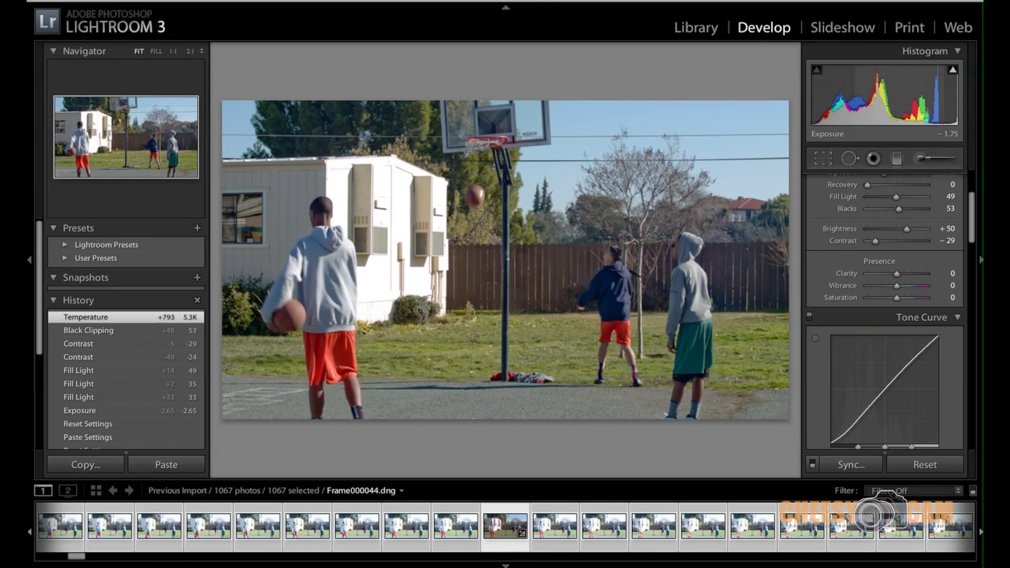
drag(924, 112, 921, 116)
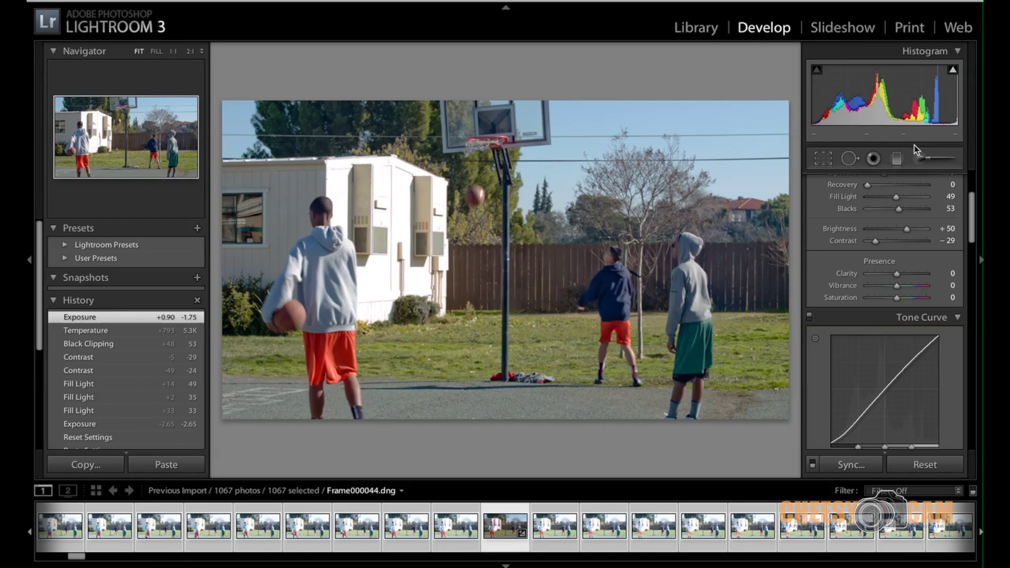
click(909, 274)
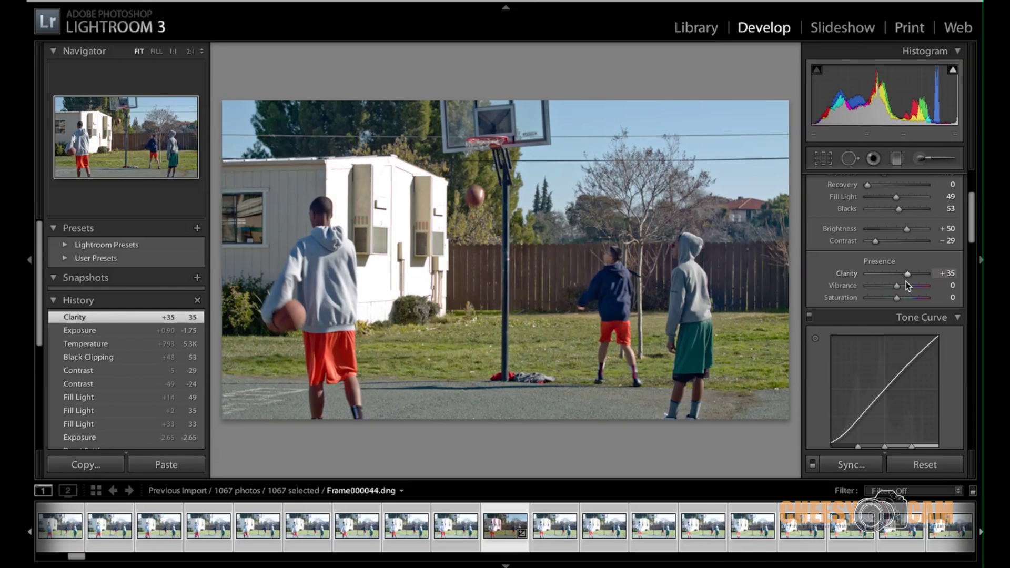
click(906, 287)
drag(907, 286, 902, 300)
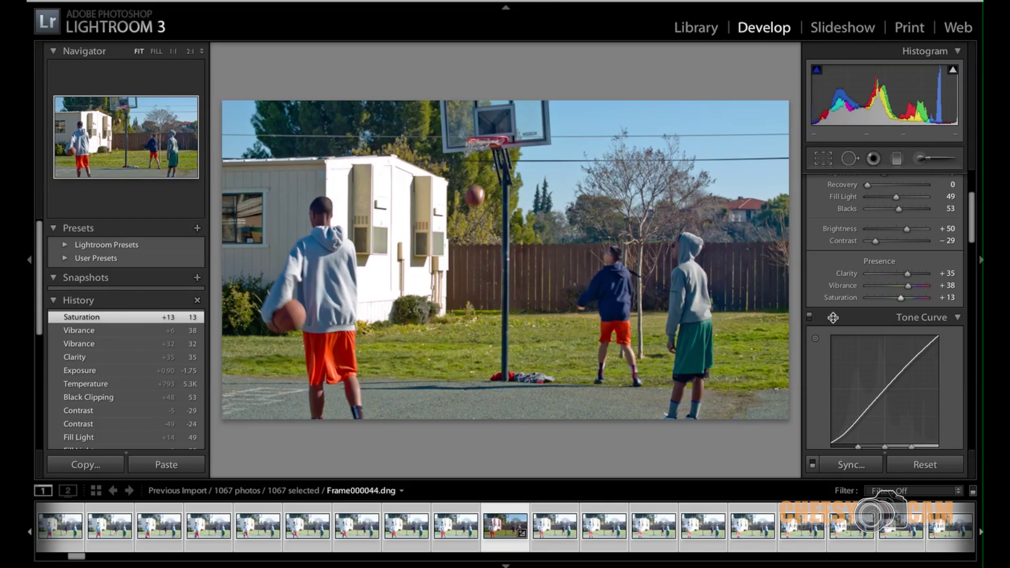
- Give Frame000044 a -52 lens vignetting amount and luminance noise reduction of 13
click(973, 292)
drag(974, 293, 964, 371)
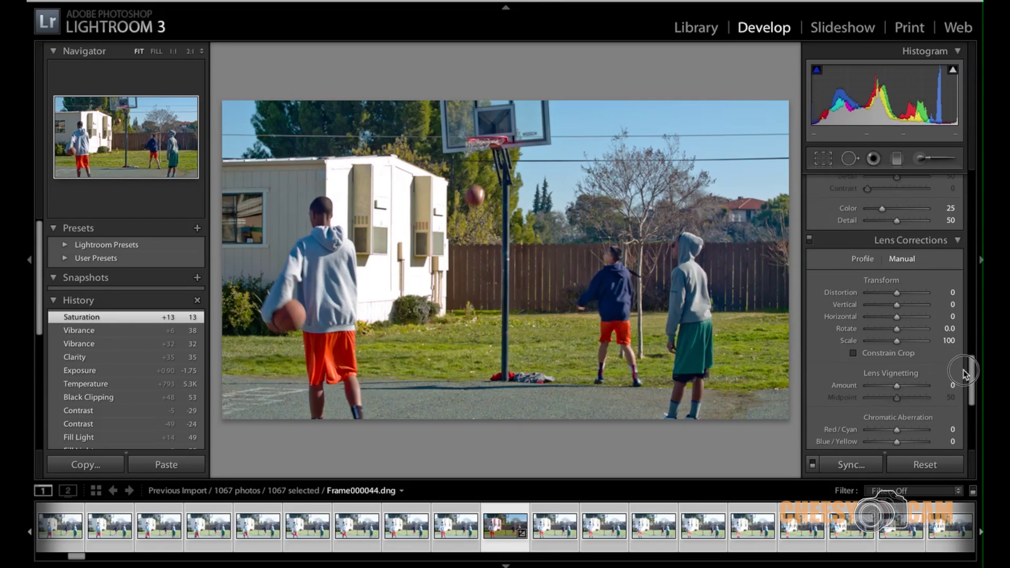
drag(898, 381, 881, 380)
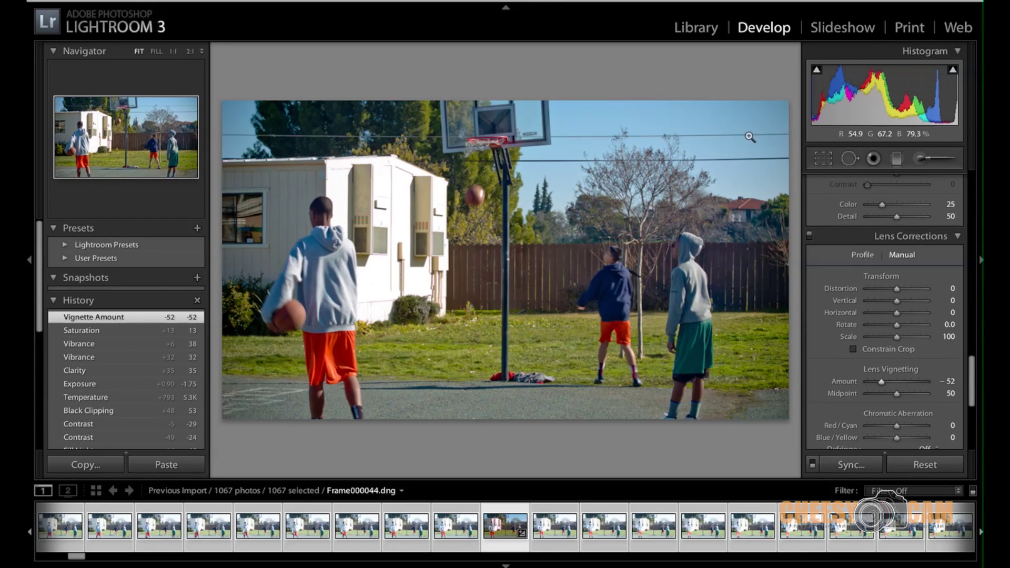
drag(975, 387, 975, 352)
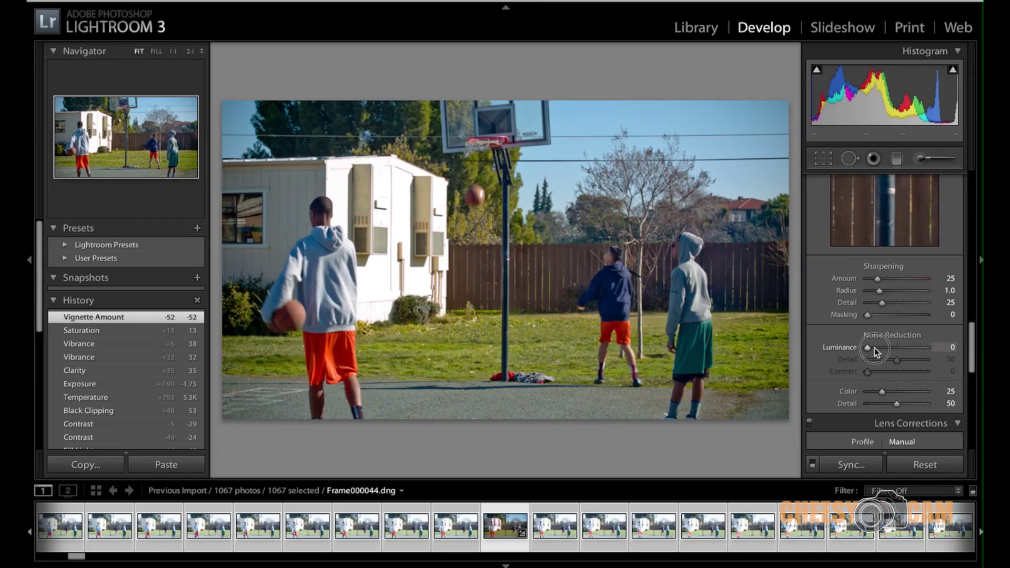
click(874, 348)
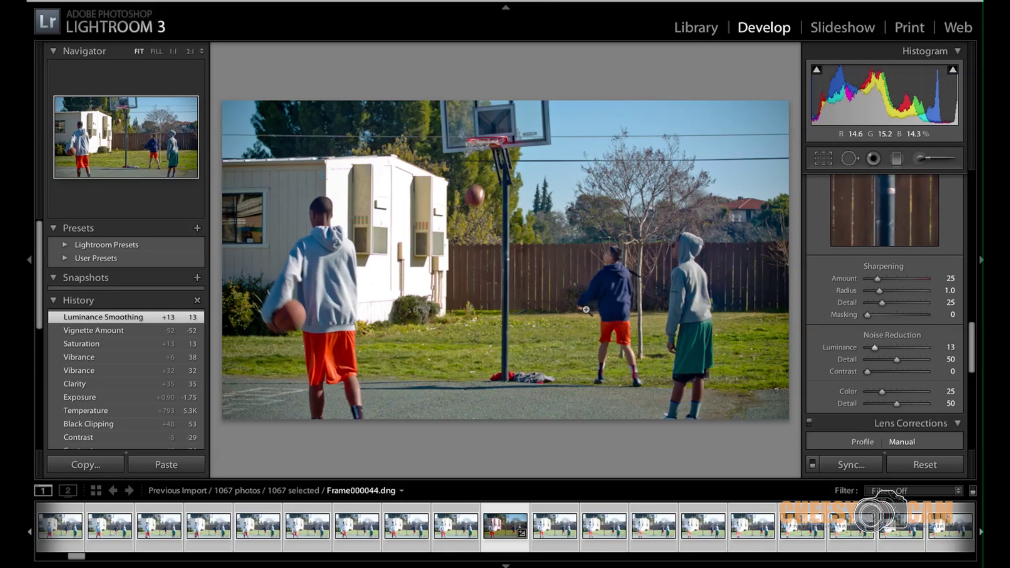
- Copy Frame000044's develop settings and paste them onto all 1067 frames in the Library grid
key(super+shift+c)
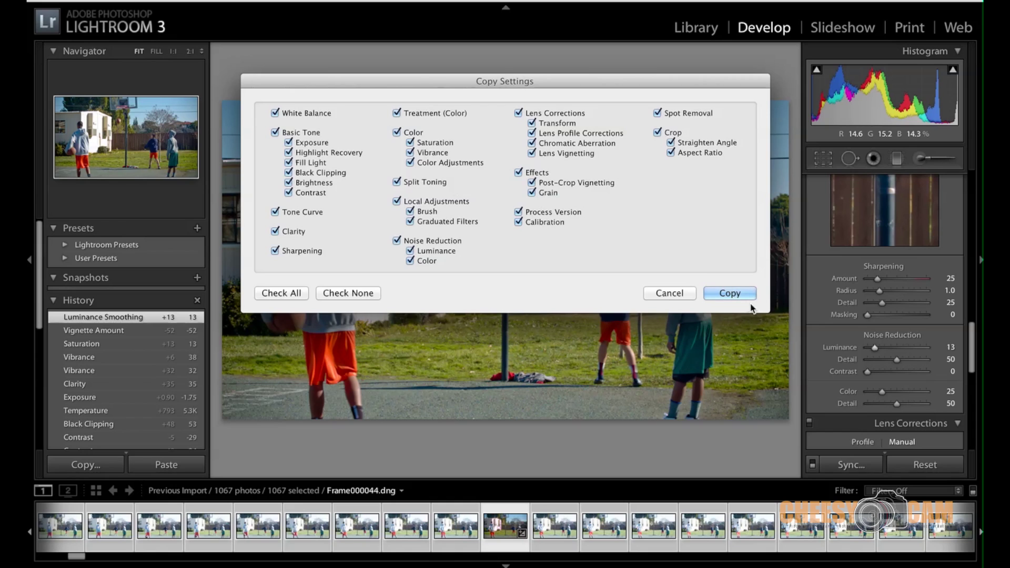
click(733, 293)
key(g)
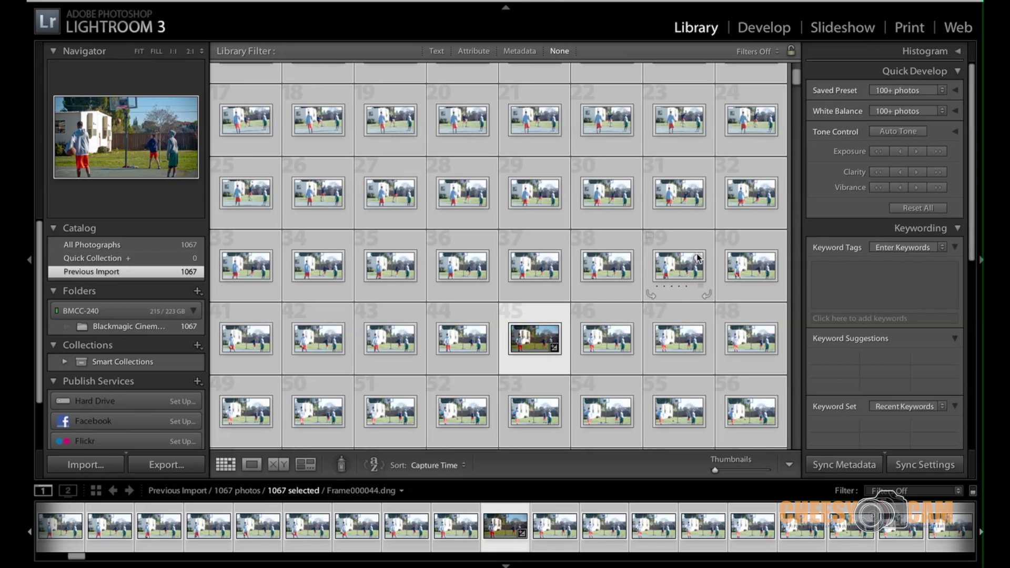
click(605, 265)
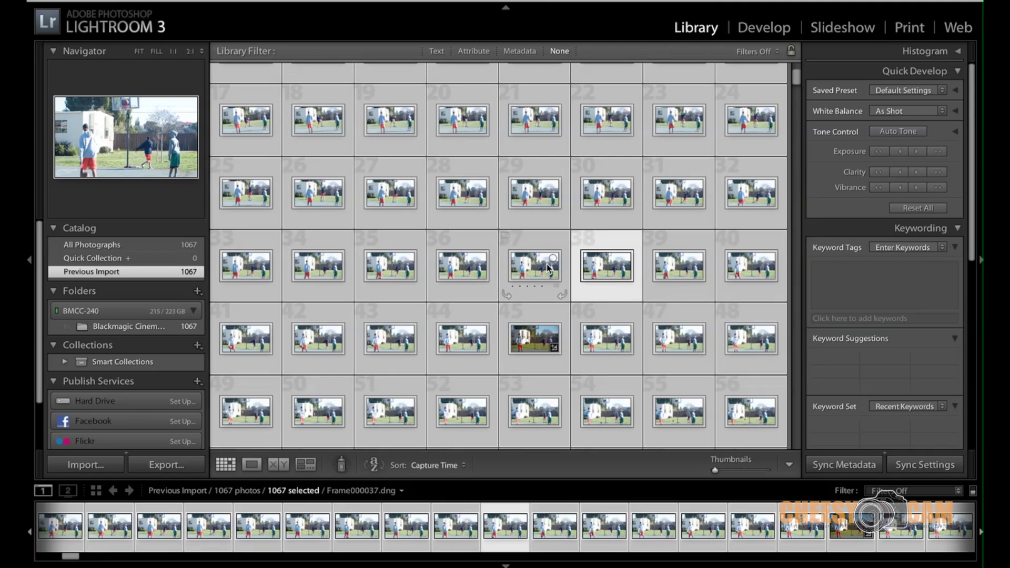
key(ctrl+shift+v)
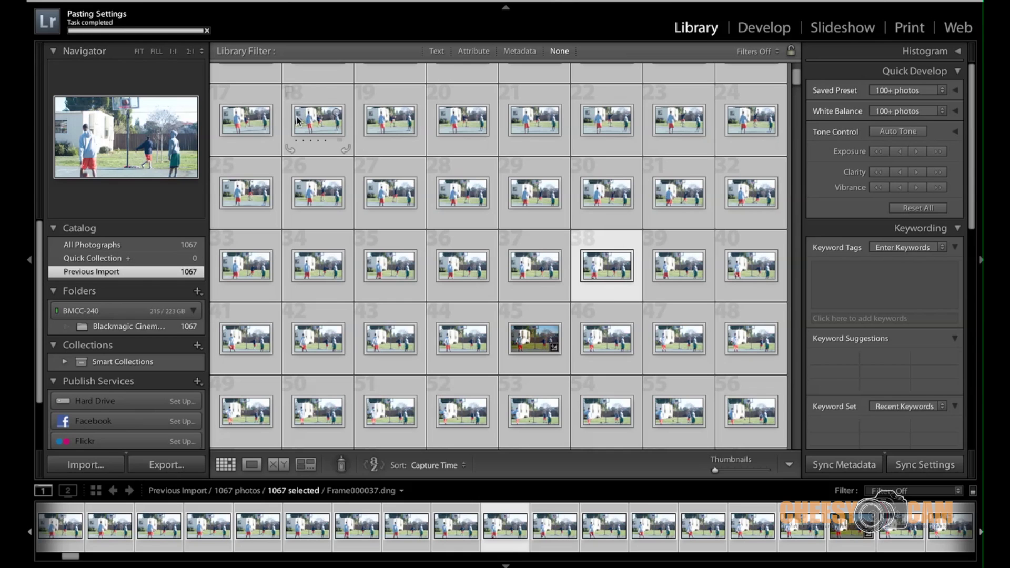
scroll(297, 120, up, 3)
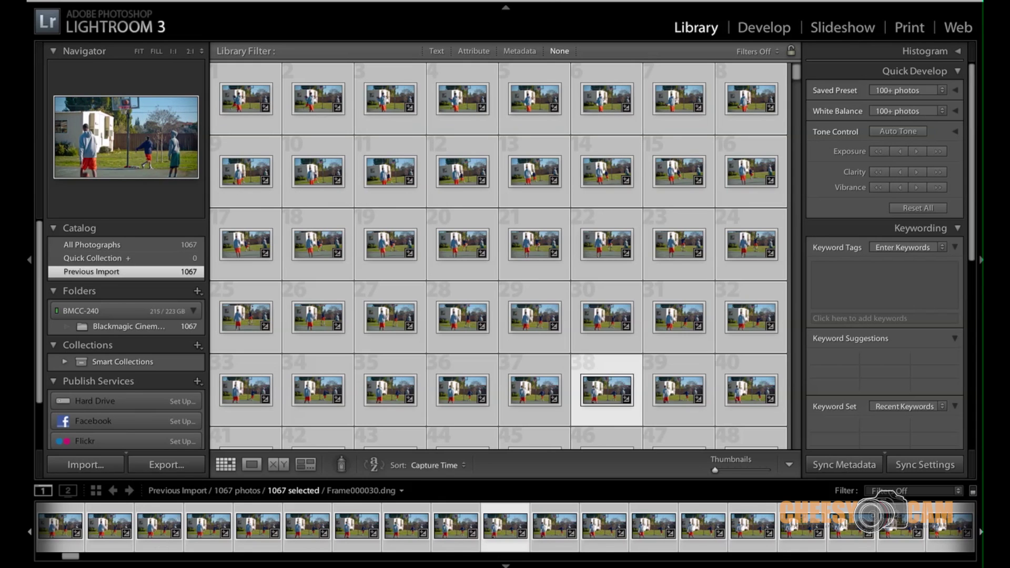
- In Final Cut Pro's BlackMagic event, expand Jan 22, 2013 and select BMCC-Graded-96 through BMCC-Graded-1162
mouse_move(257, 547)
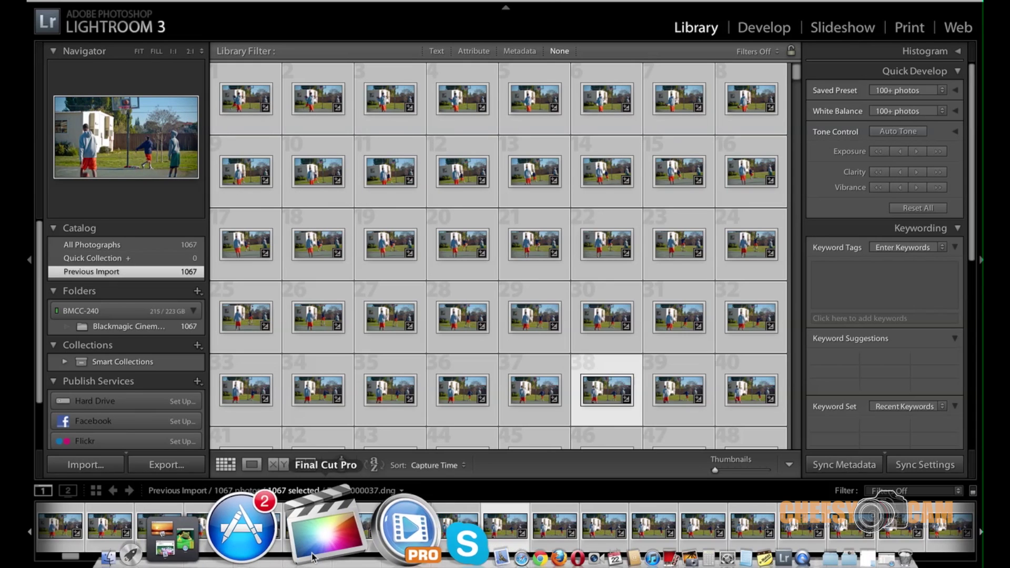
click(332, 526)
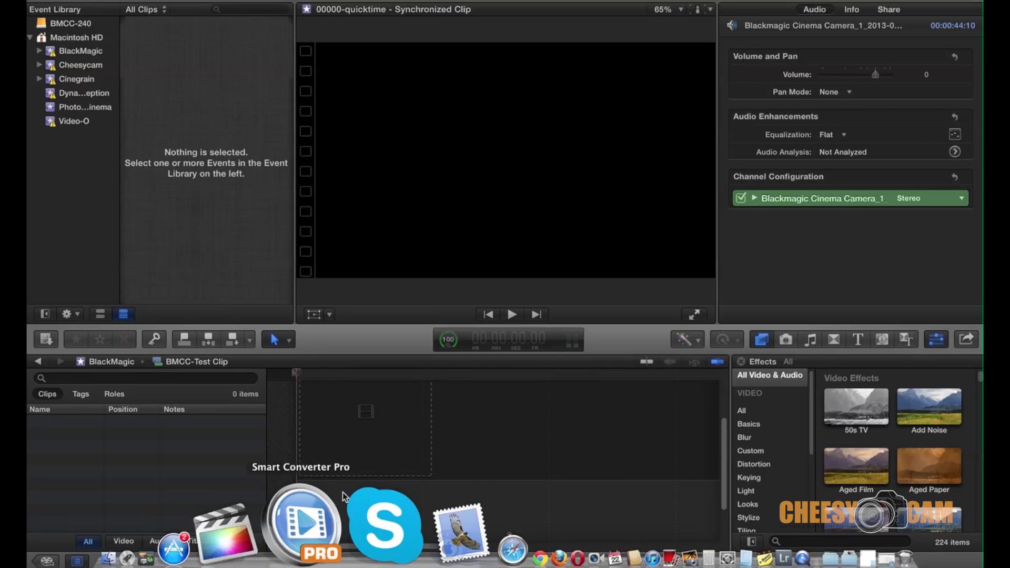
click(79, 53)
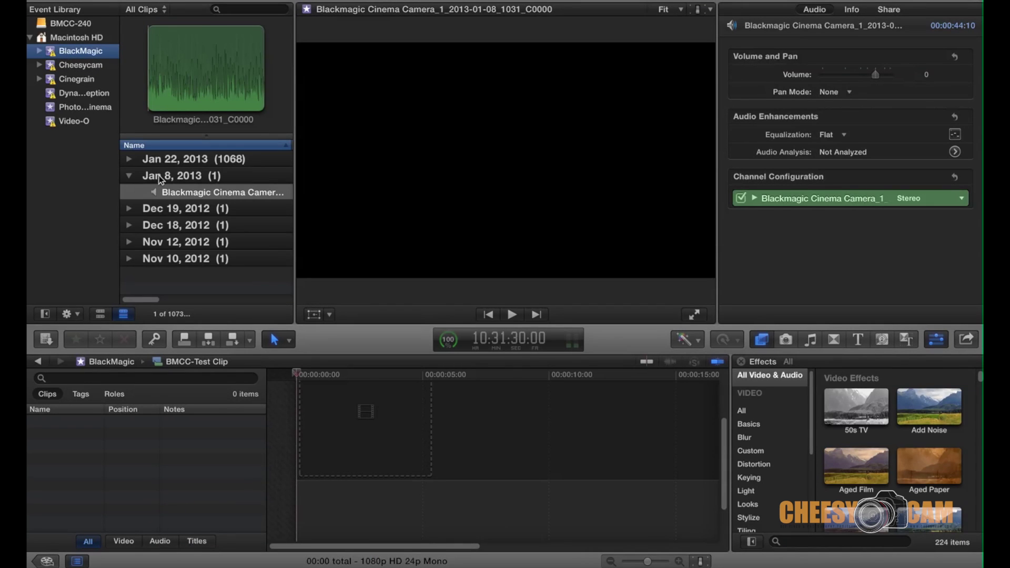
click(130, 160)
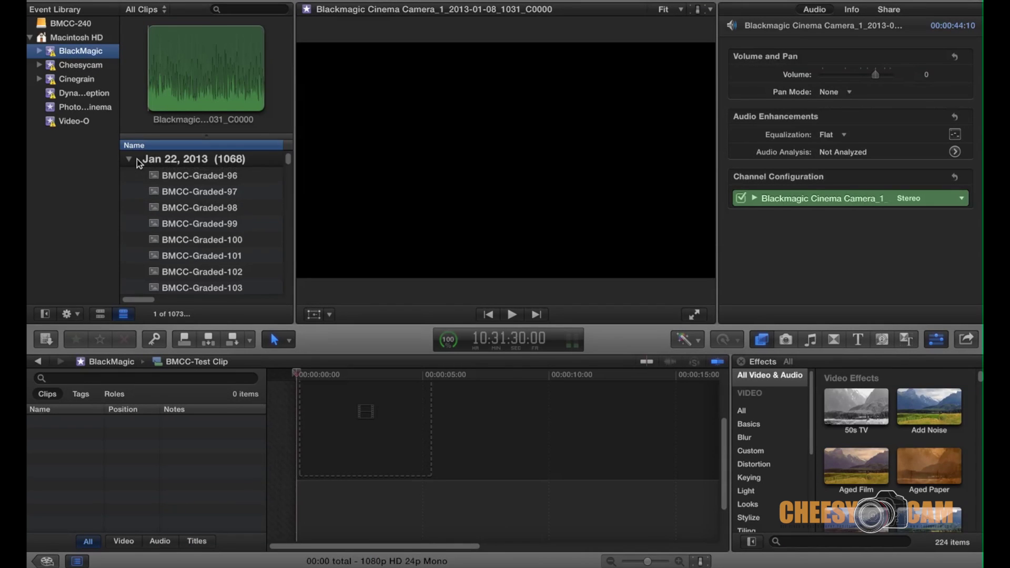
click(194, 179)
click(289, 159)
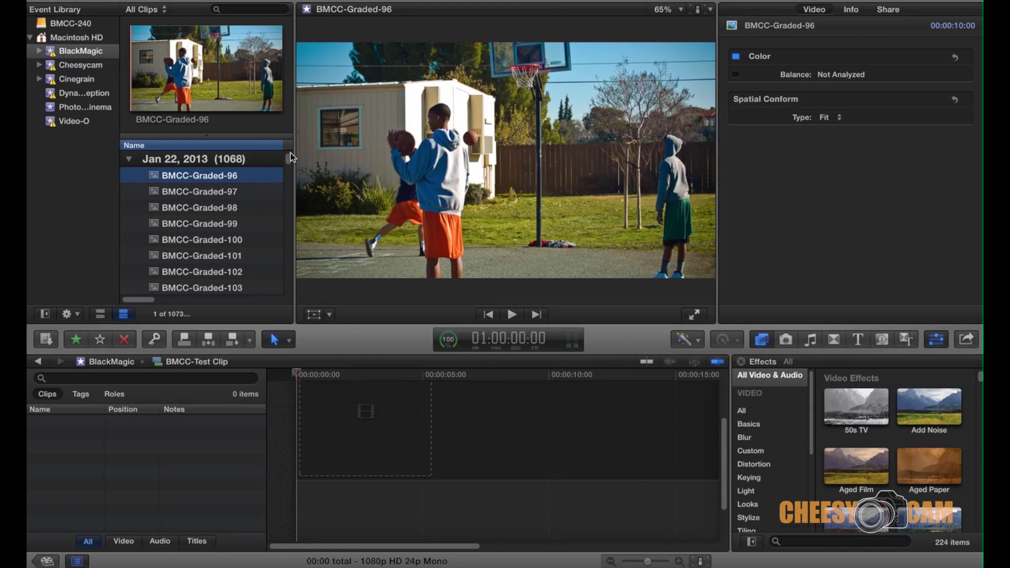
drag(290, 160, 292, 294)
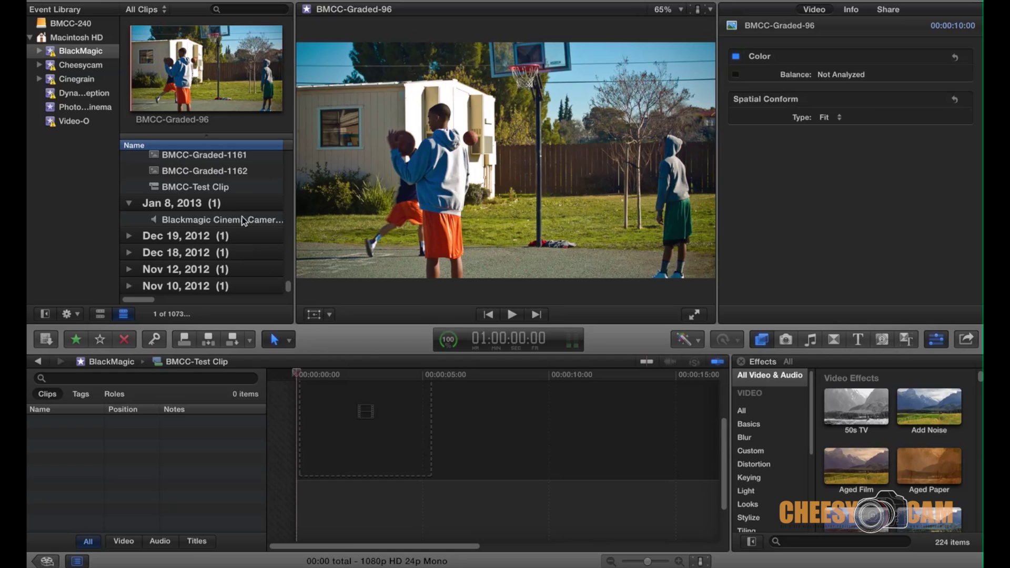
drag(202, 155, 211, 172)
click(209, 341)
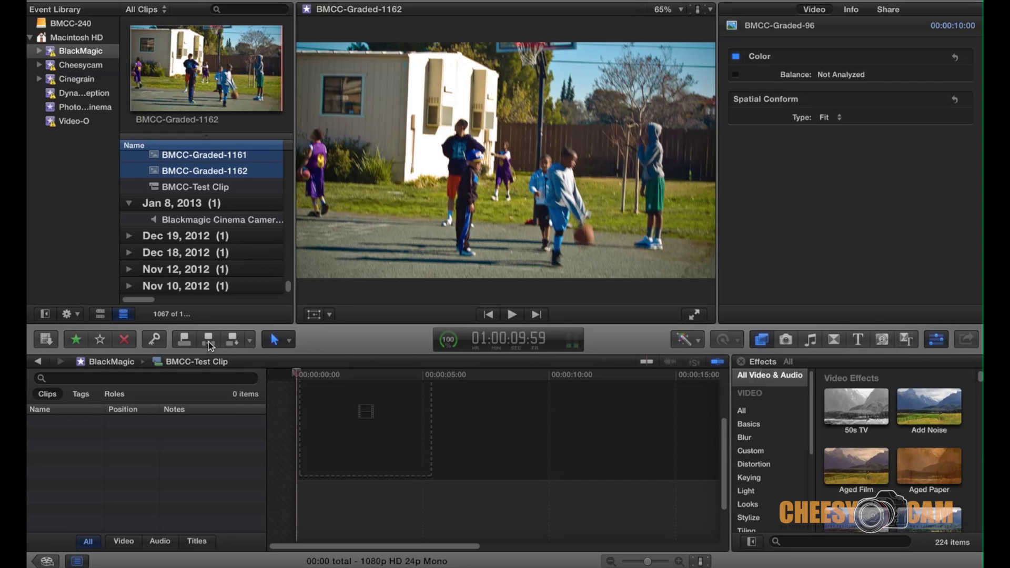
- Insert the selected stills into the timeline with the video rate set to 24p
click(209, 342)
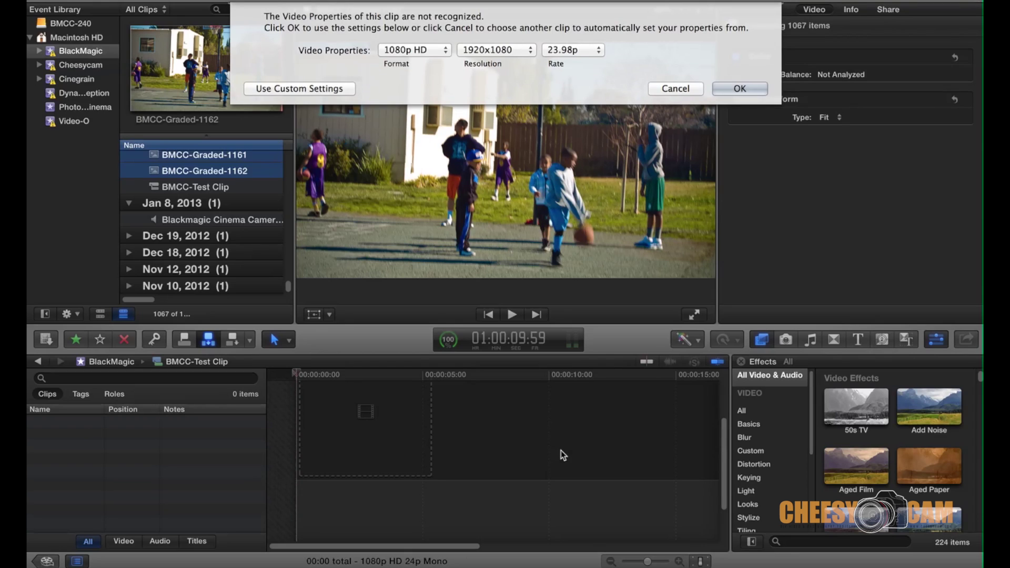
click(583, 50)
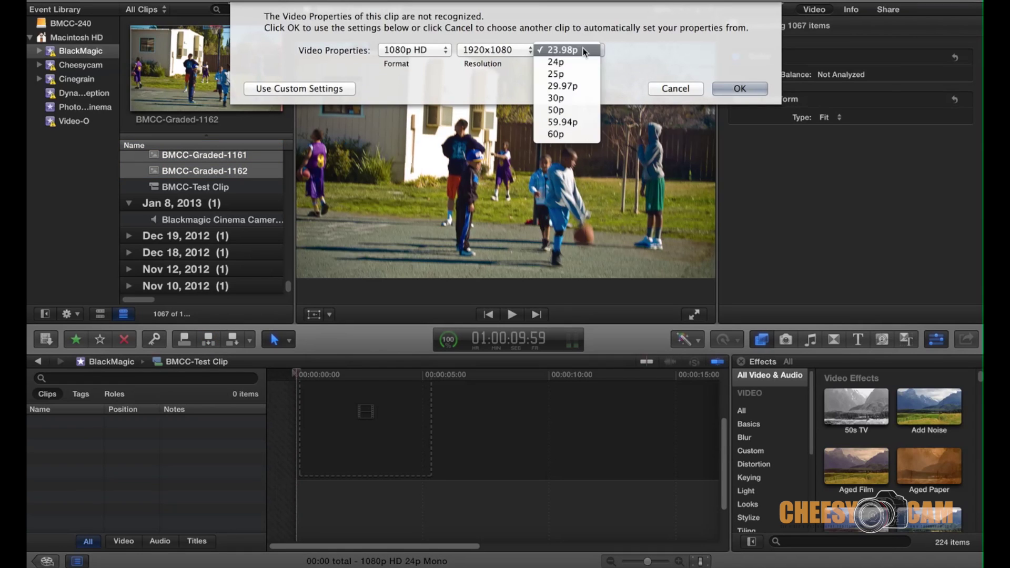
click(558, 60)
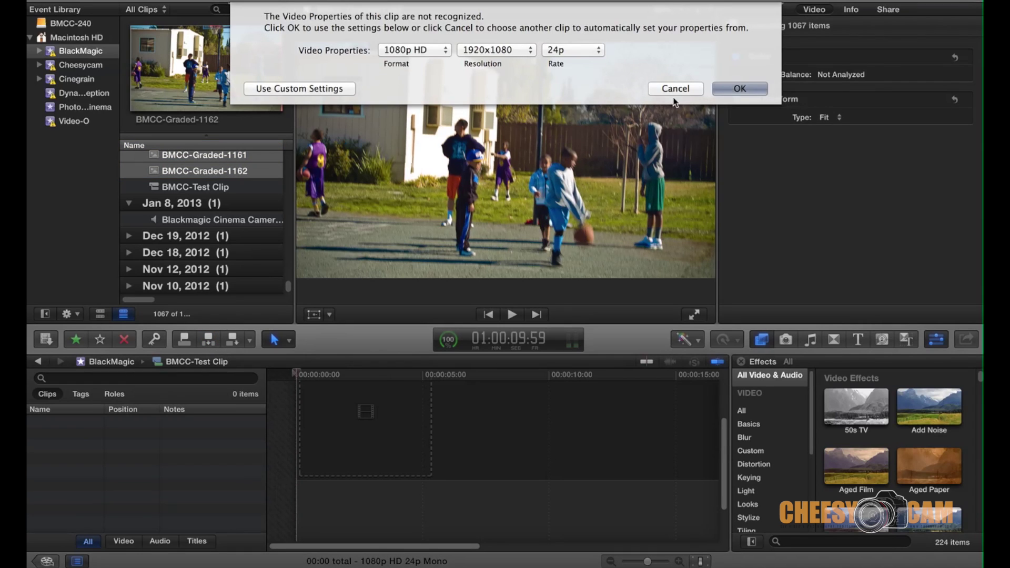
click(737, 89)
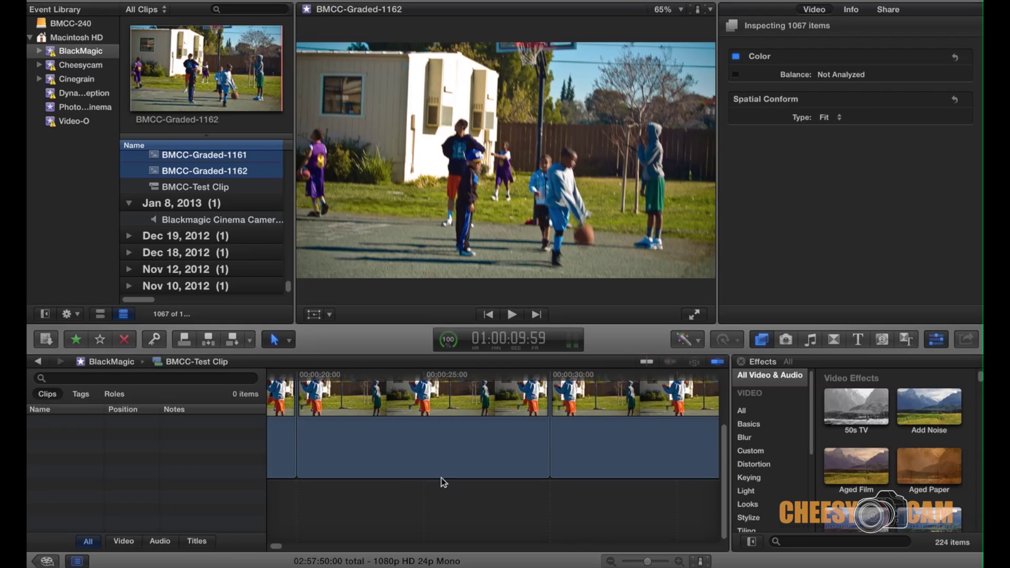
- Select every timeline clip and change its duration to 1 frame, shrinking the project to 44:11
click(432, 394)
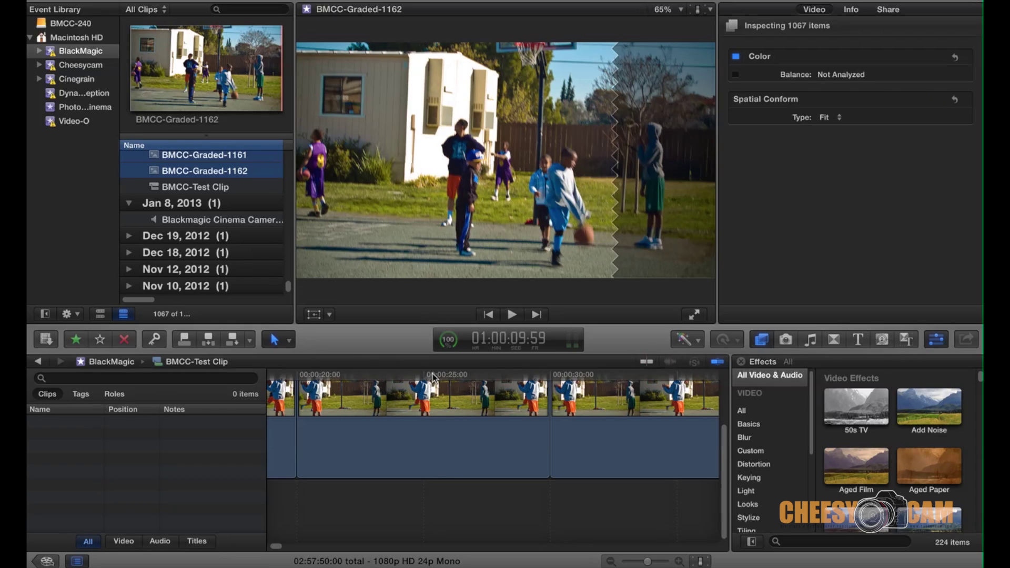
click(432, 374)
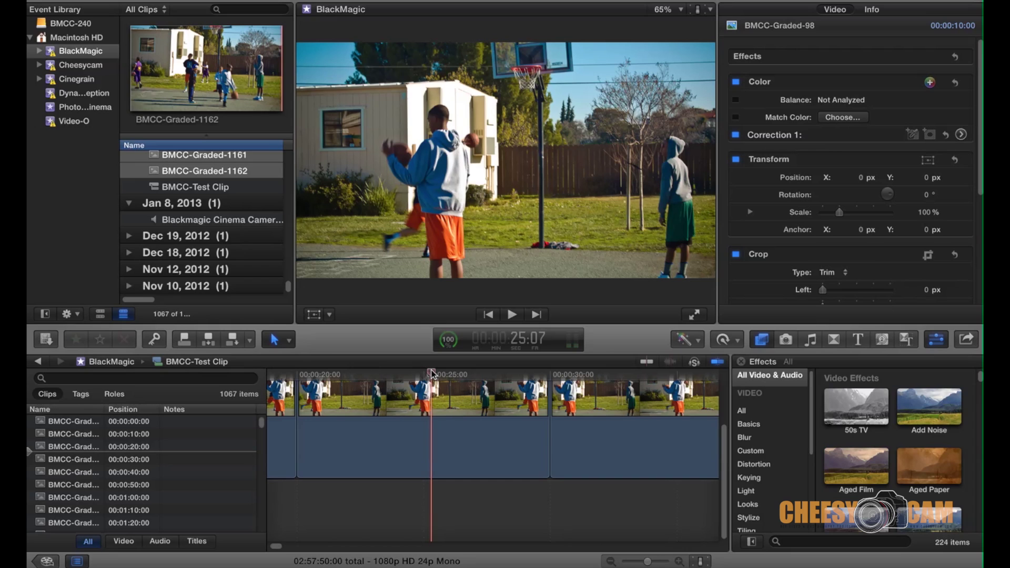
key(super+a)
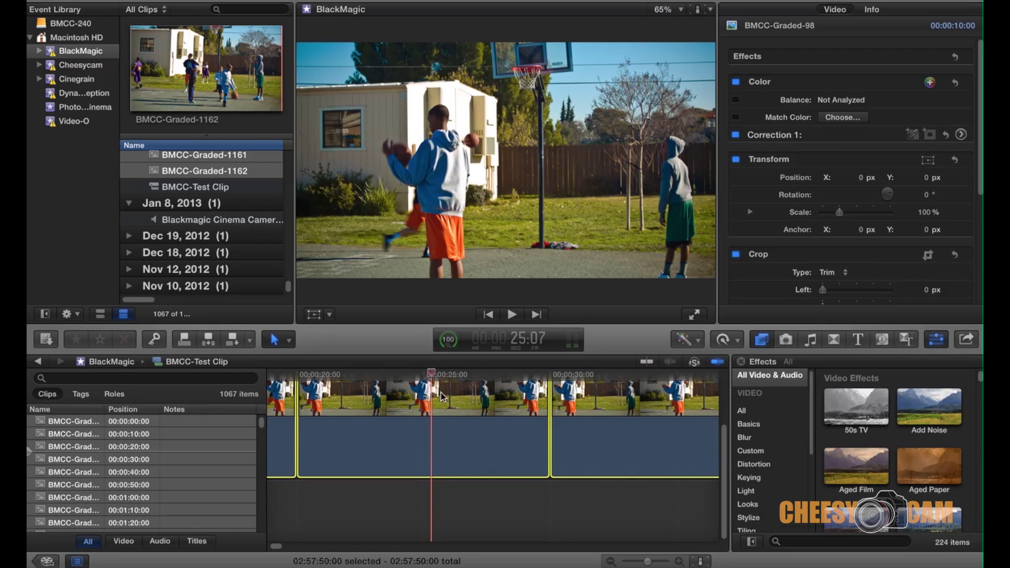
right_click(444, 396)
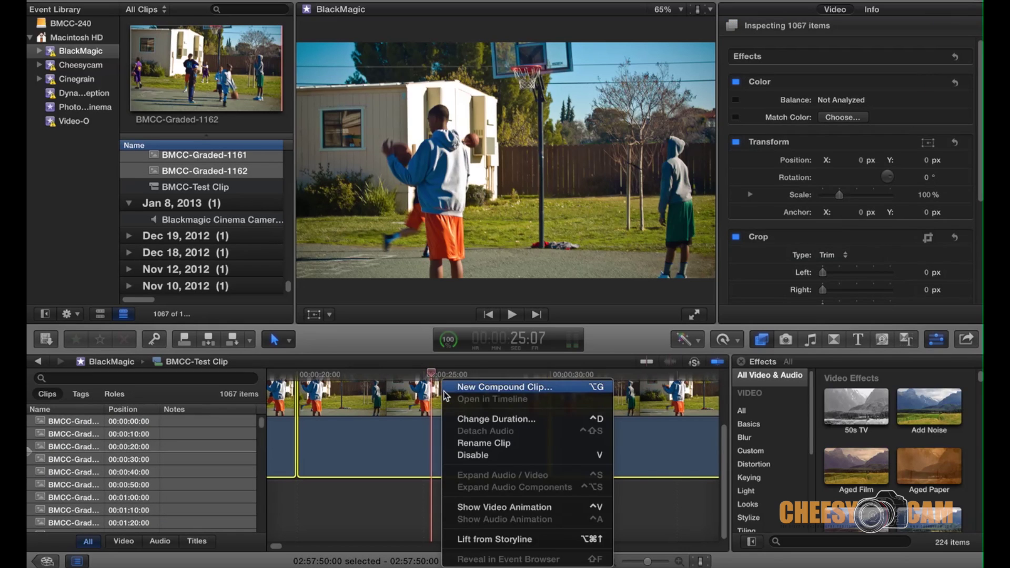
click(469, 419)
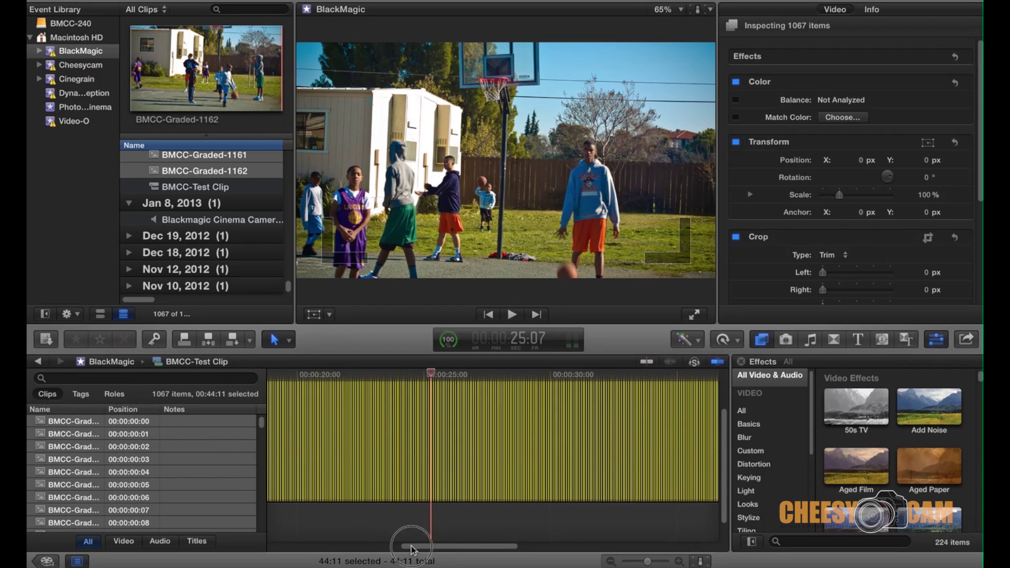
scroll(320, 545, left, 5)
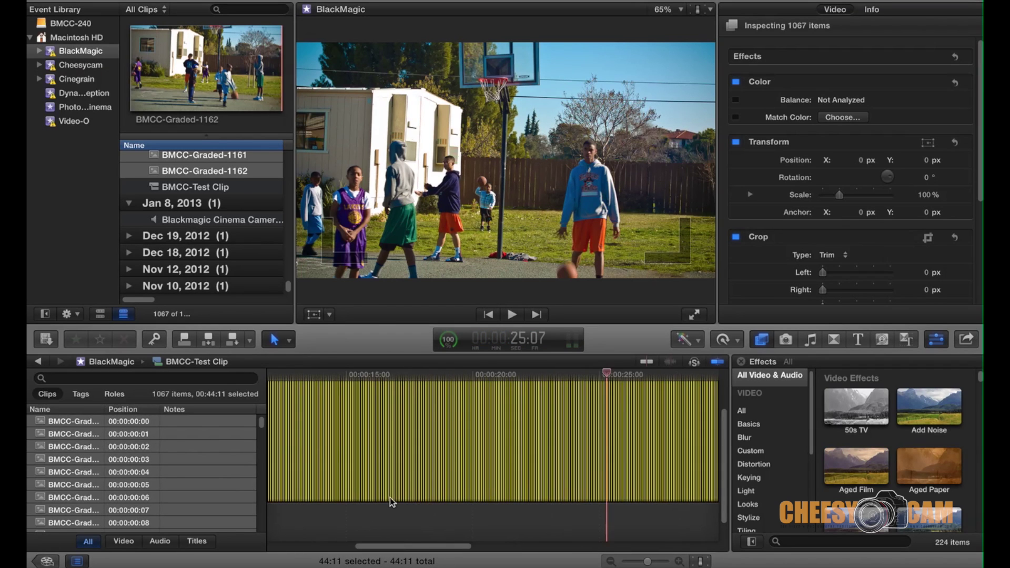
key(super+Tab)
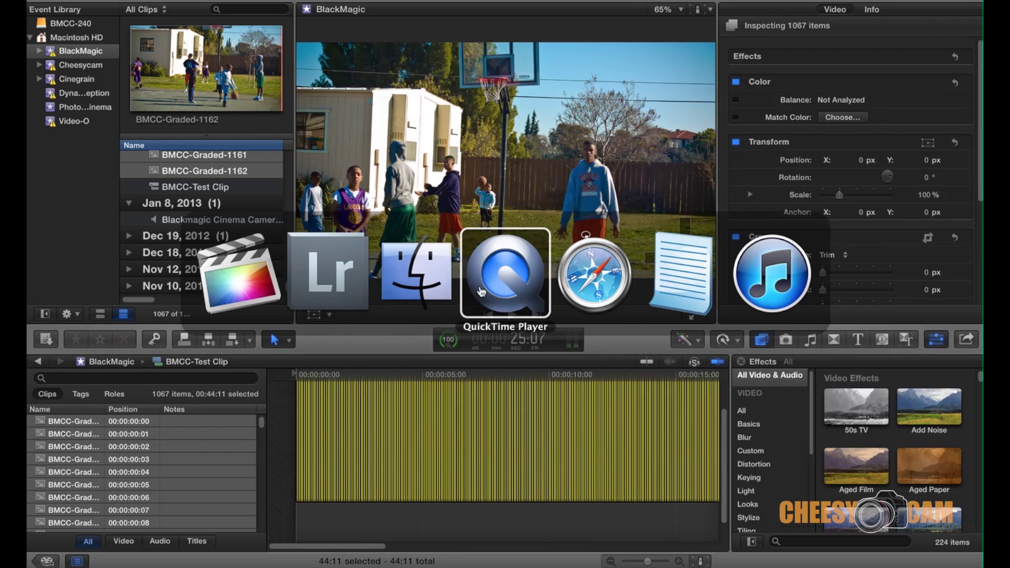
- In Finder, select the take's WAV file beside the DNG frames, then return to Final Cut Pro X
click(449, 289)
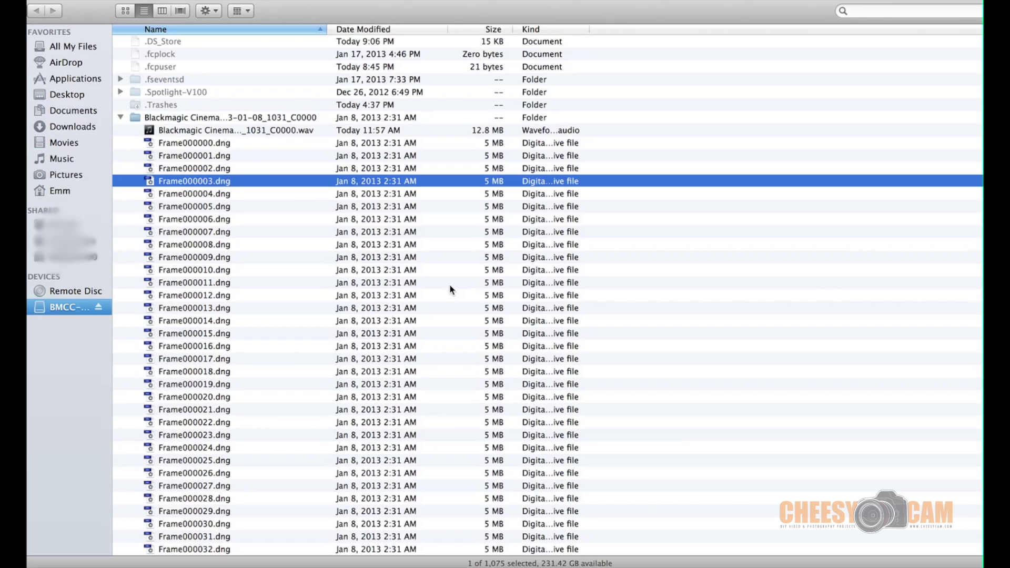
click(220, 145)
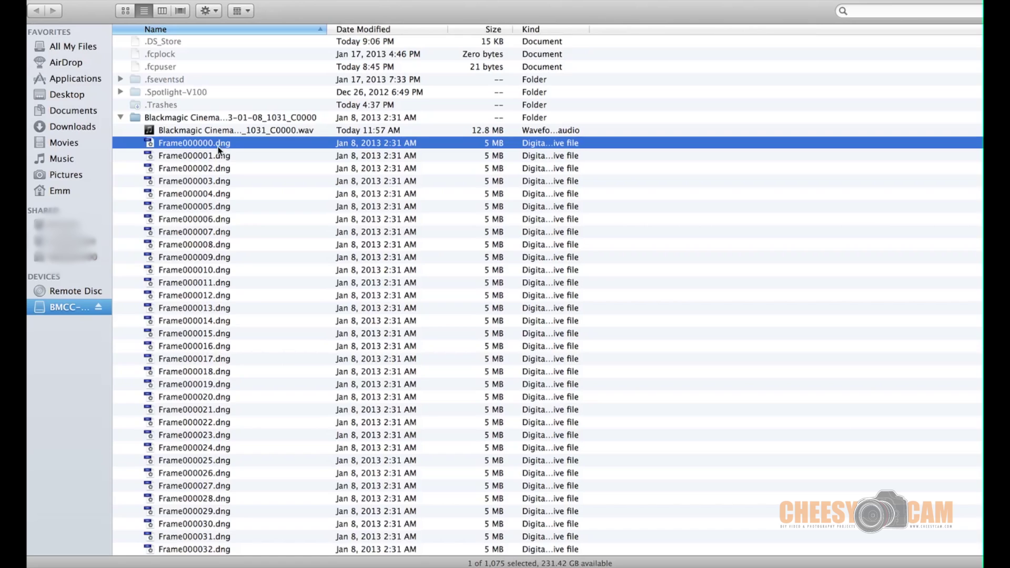
click(217, 157)
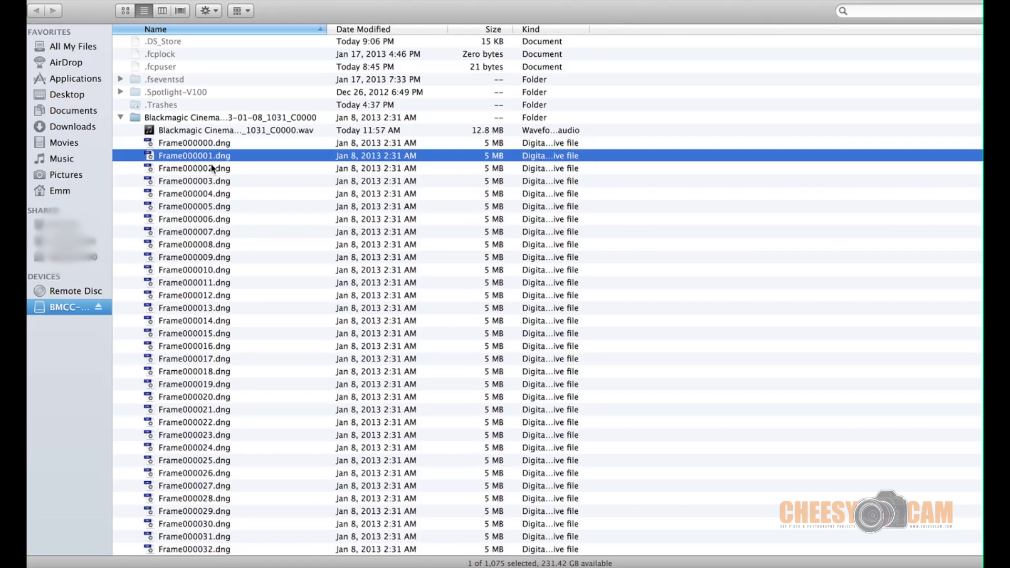
click(216, 131)
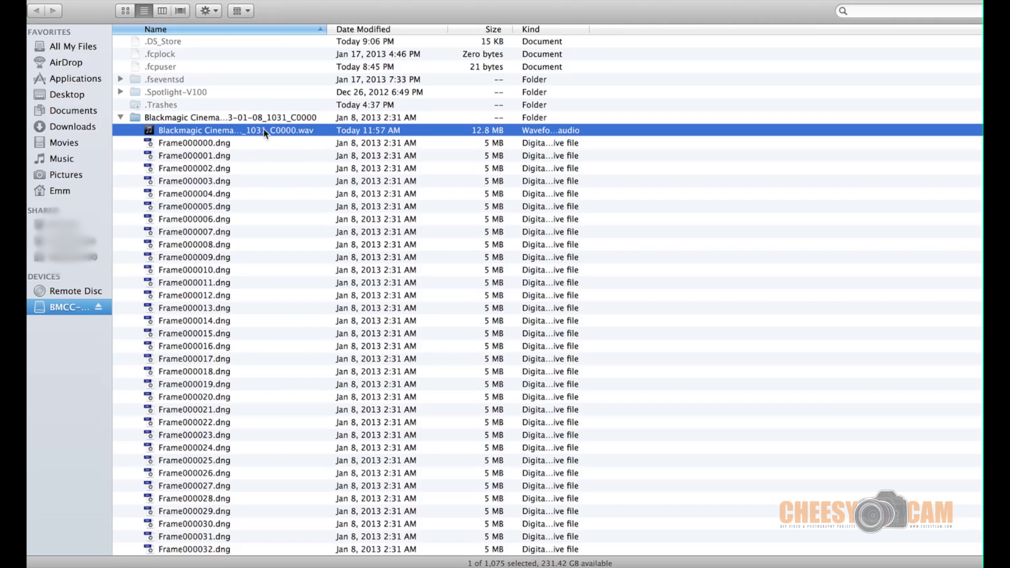
mouse_move(484, 565)
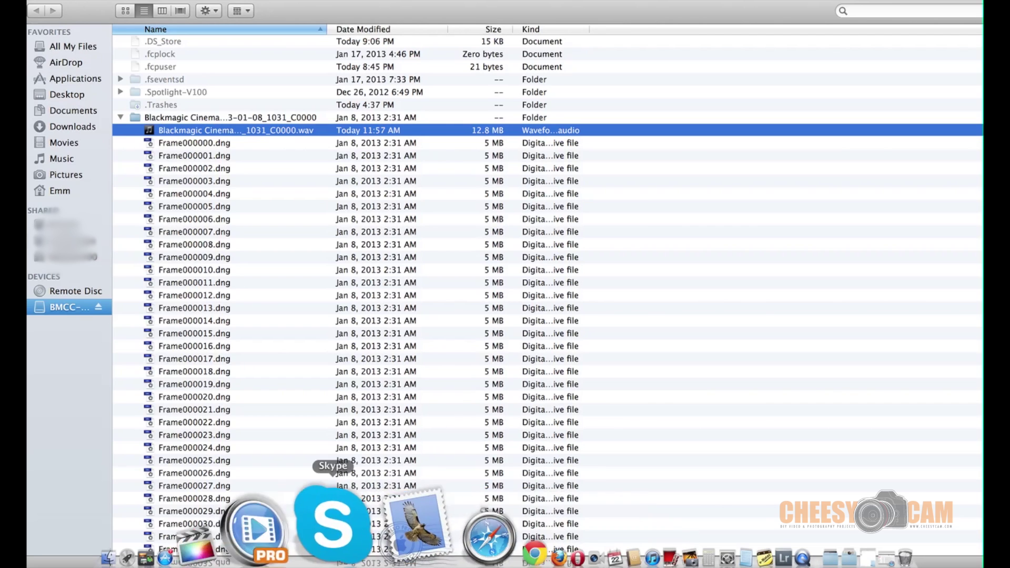
click(338, 526)
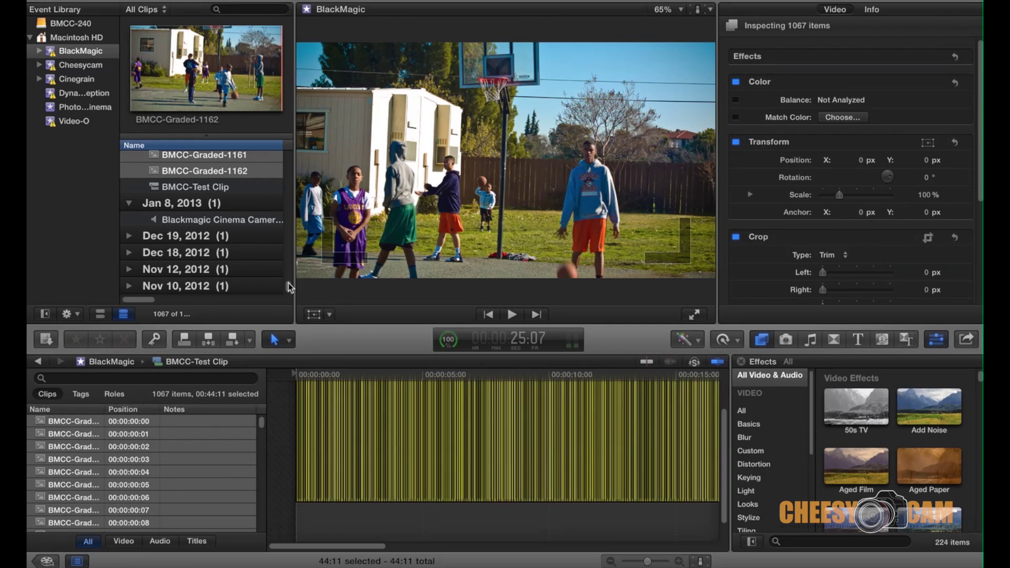
- Attach the Blackmagic Cinema Camera audio clip beneath the stills at timeline start, zoom out, and show its Inspector
click(168, 221)
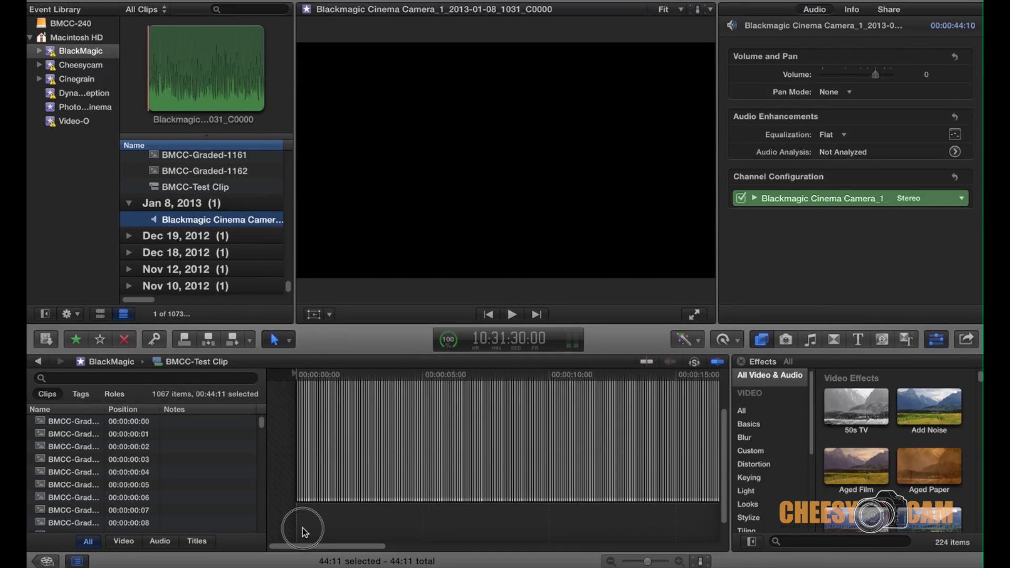
drag(303, 529, 298, 529)
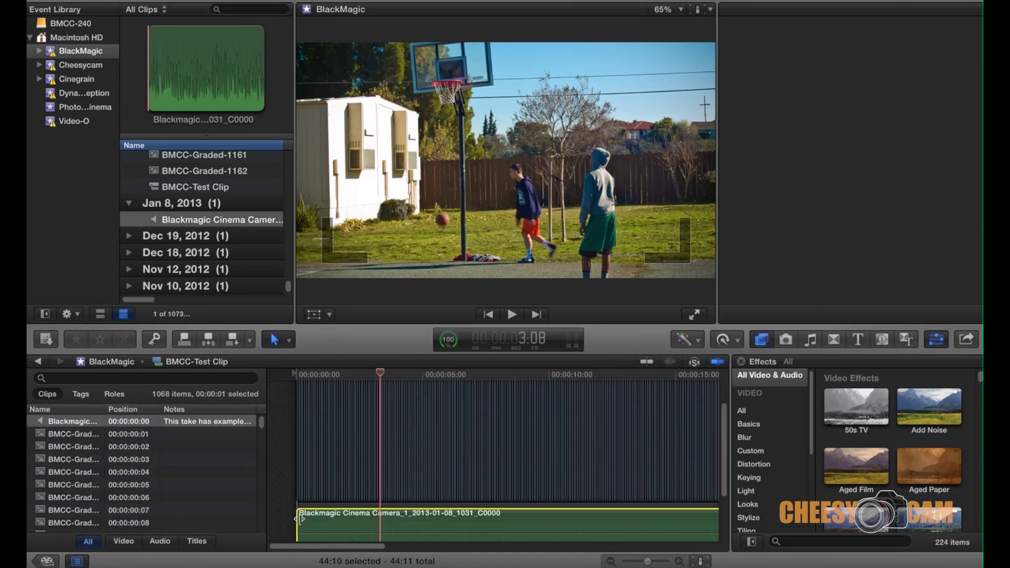
click(639, 562)
key(super+4)
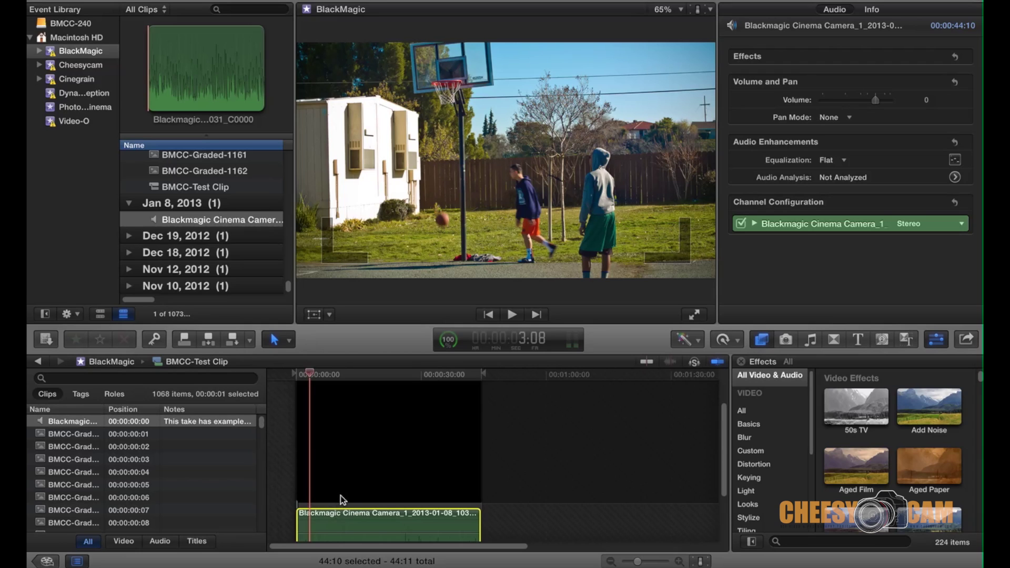
- Deselect the audio clip and put the playhead at 15:17 to preview that graded still
click(503, 461)
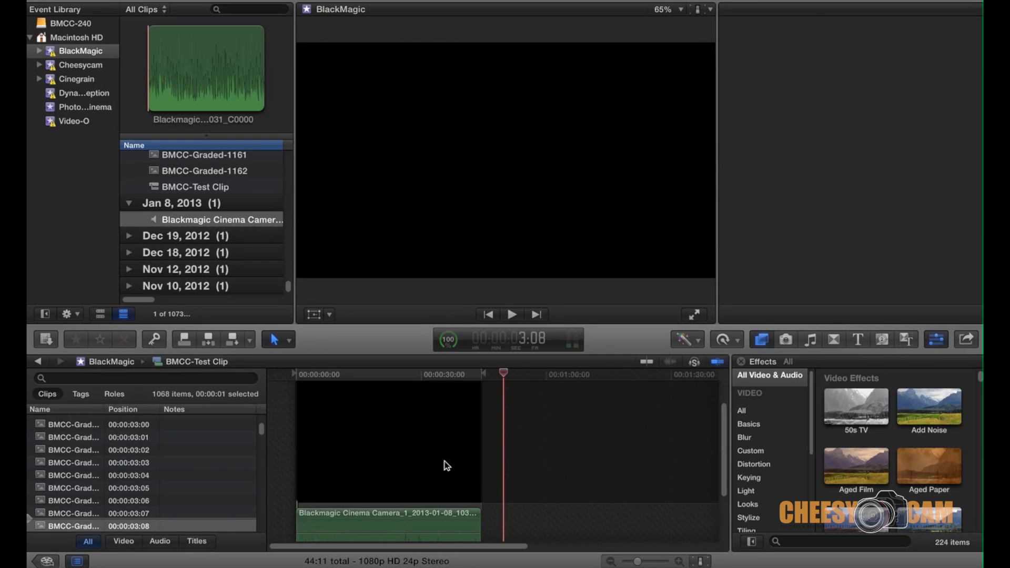
click(362, 375)
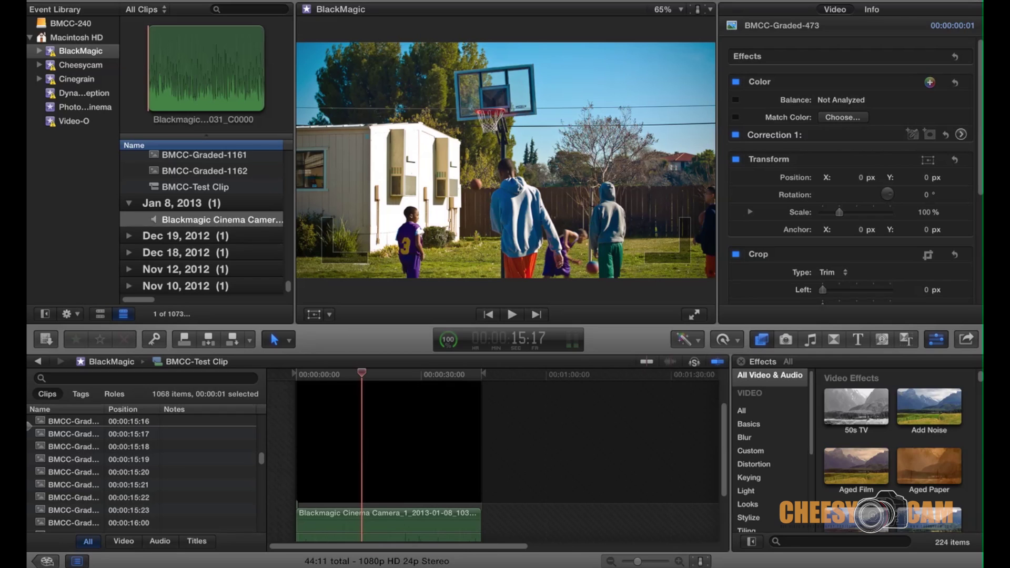
mouse_move(474, 566)
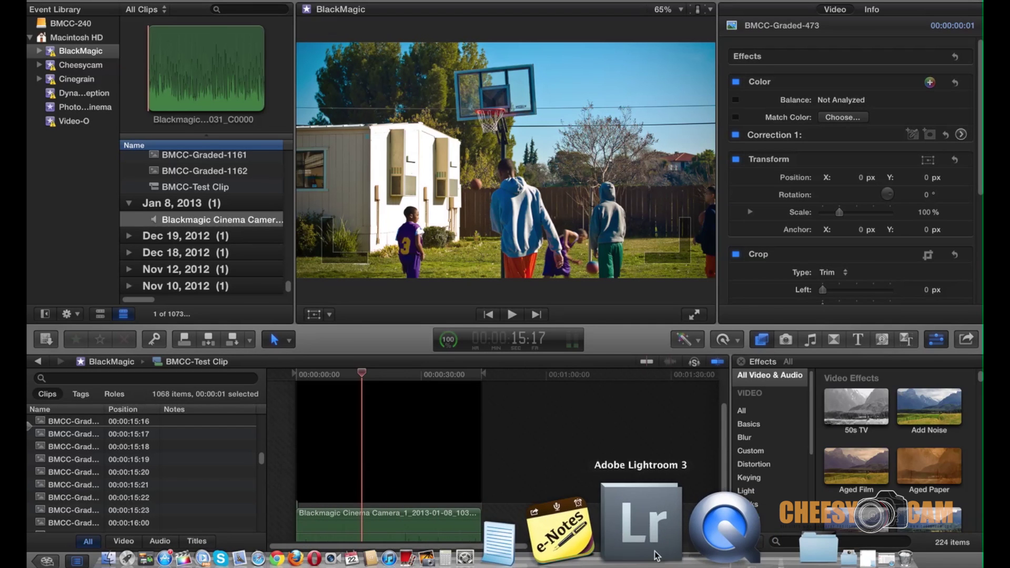
- In Lightroom, view Frame000011.dng full size, reset its develop settings to default, and move the window aside
click(657, 556)
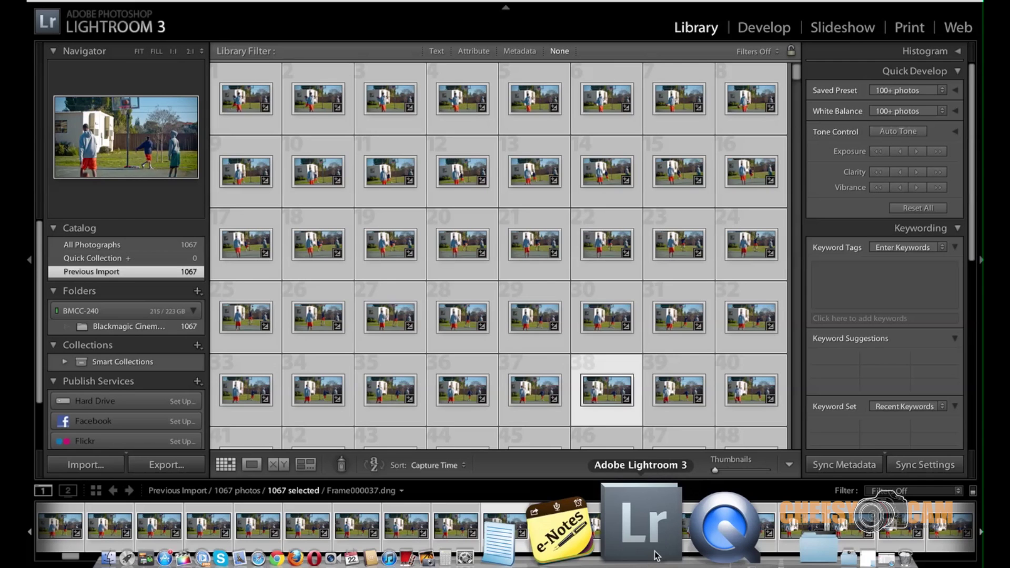
double_click(471, 186)
right_click(475, 179)
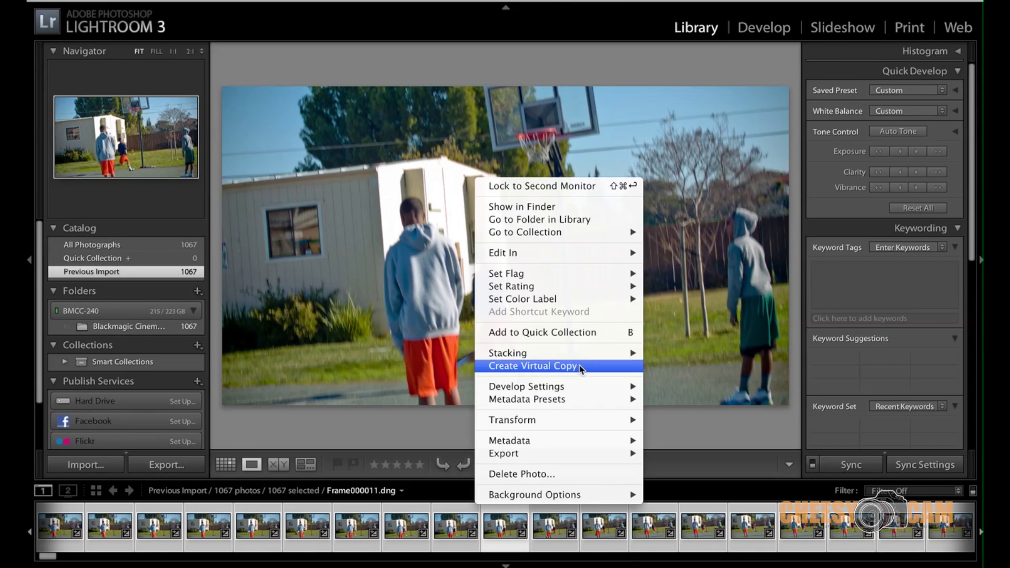
mouse_move(579, 390)
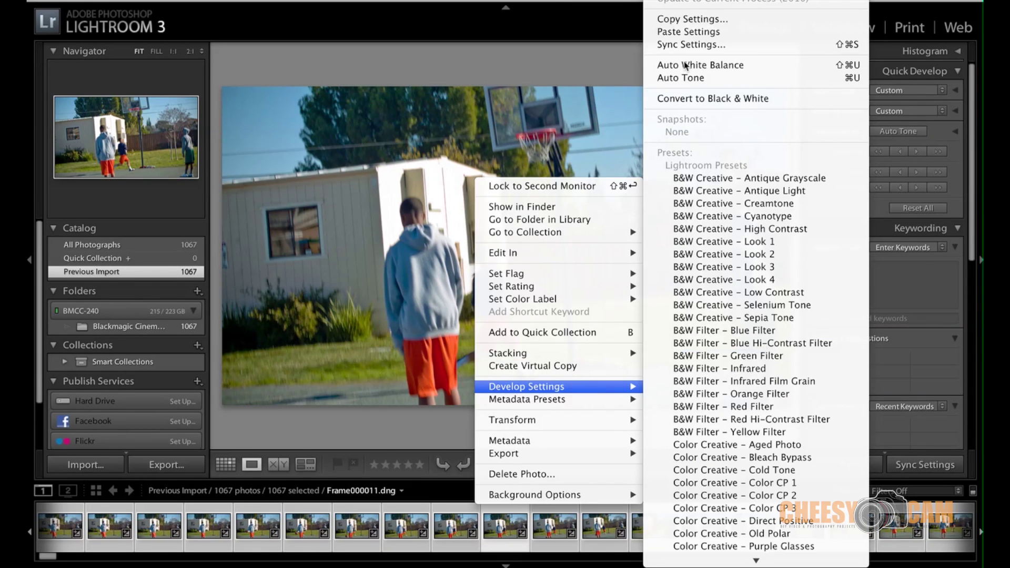
click(563, 324)
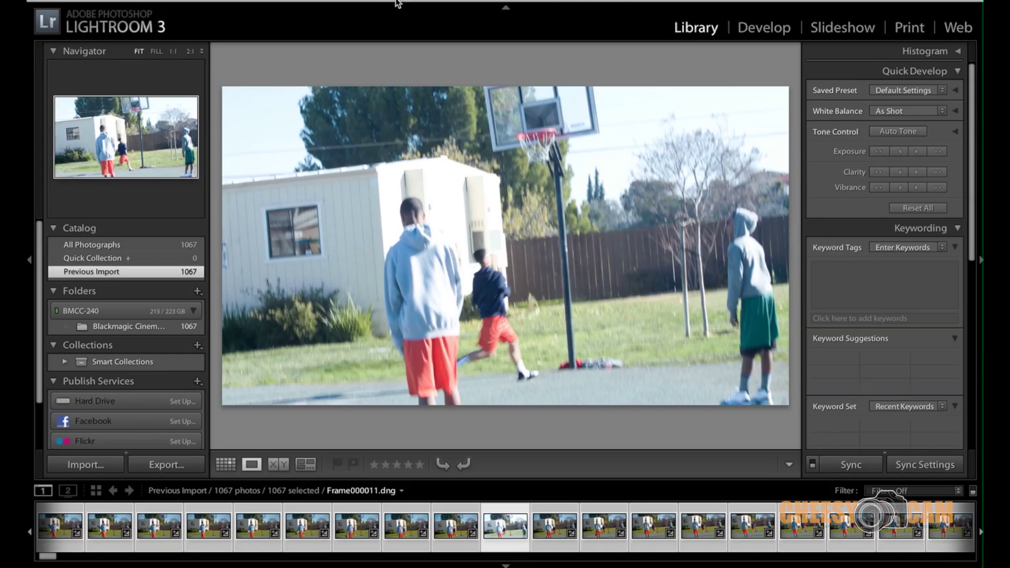
drag(393, 1, 483, 69)
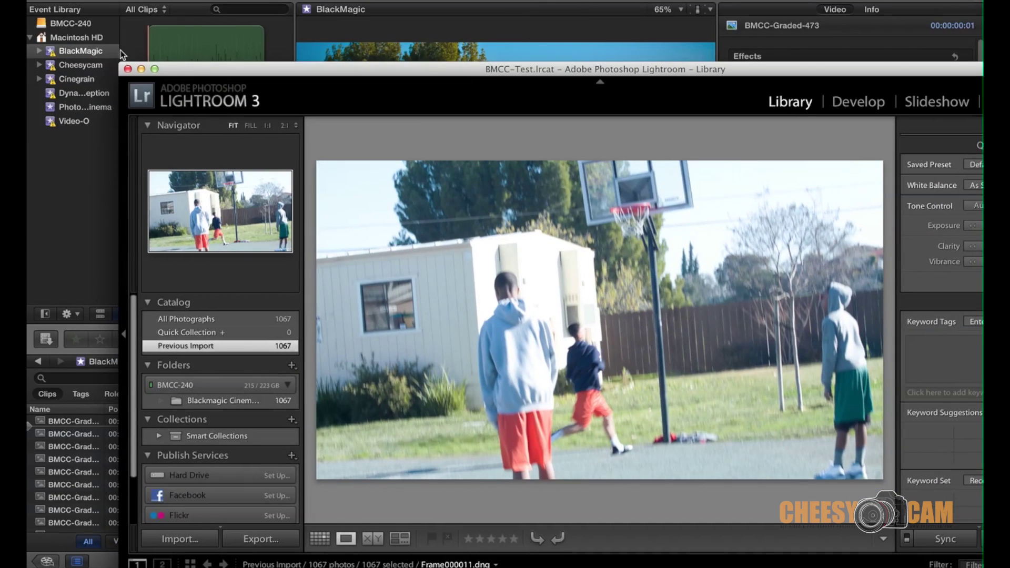
- Position the Lightroom window below Final Cut's viewer to compare frames, then move it back up
drag(120, 59, 284, 264)
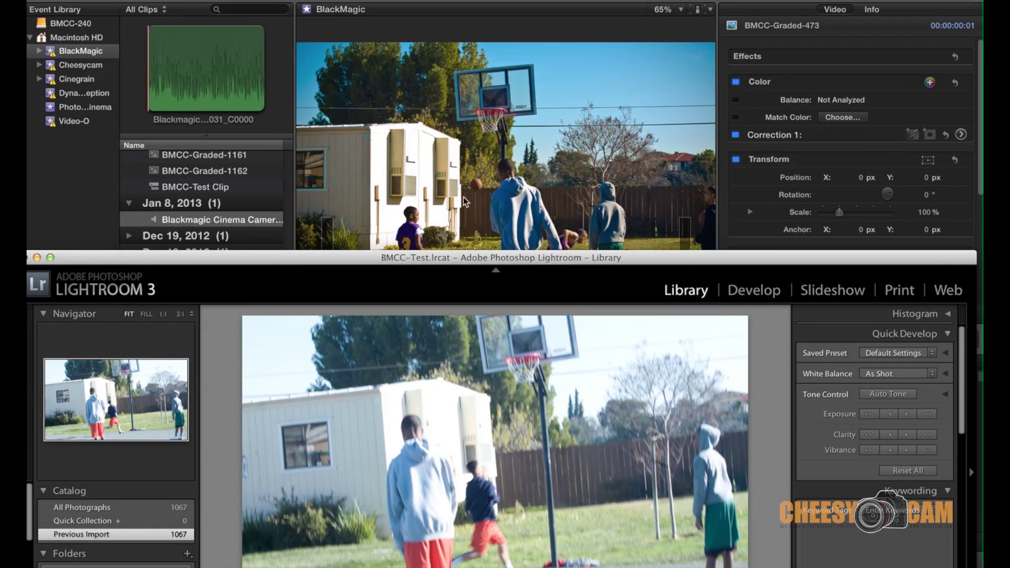
drag(584, 257, 484, 259)
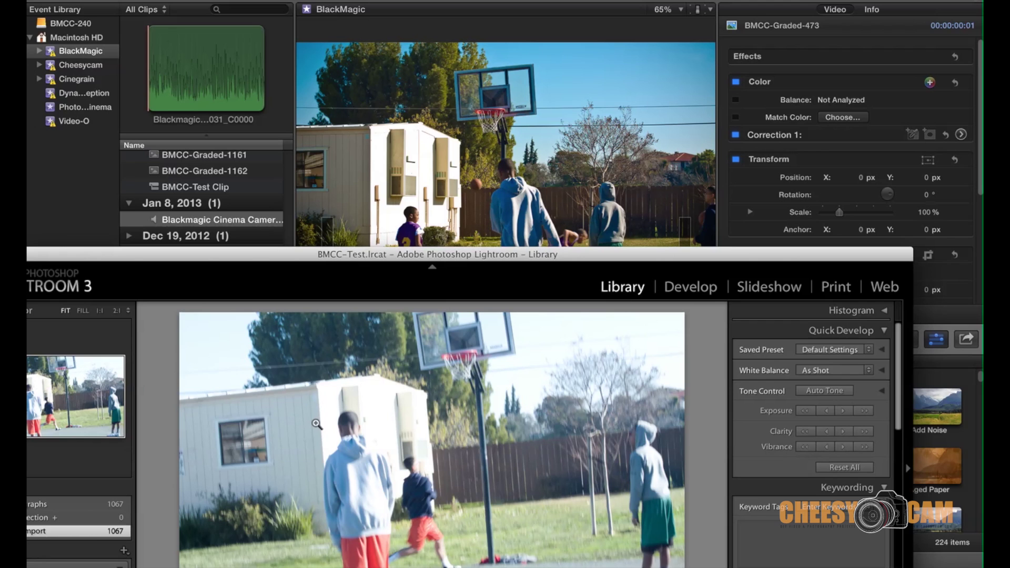
drag(452, 258, 457, 350)
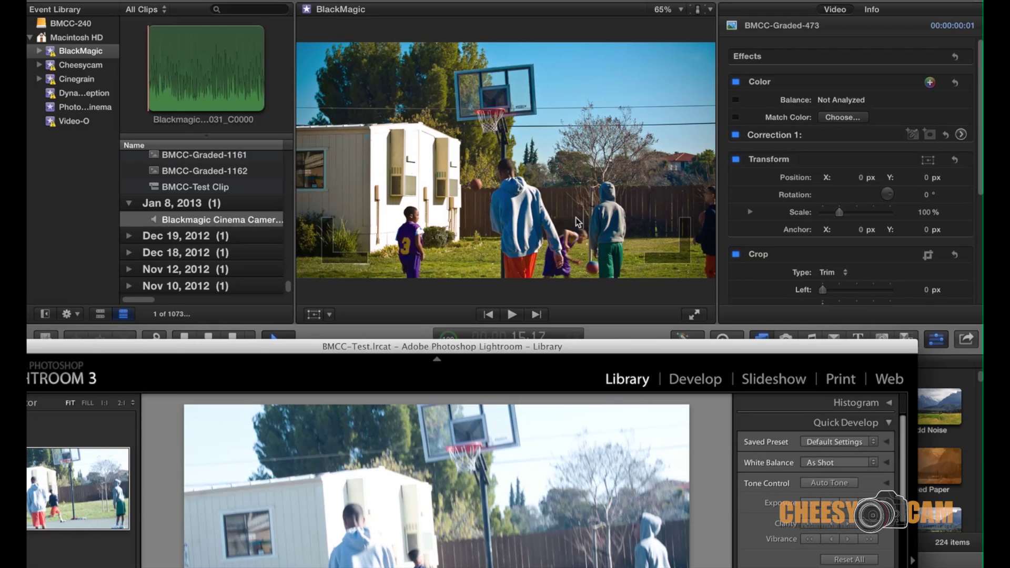
drag(591, 349, 729, 98)
- Close the Lightroom window, leaving Final Cut Pro X's timeline in view
click(100, 97)
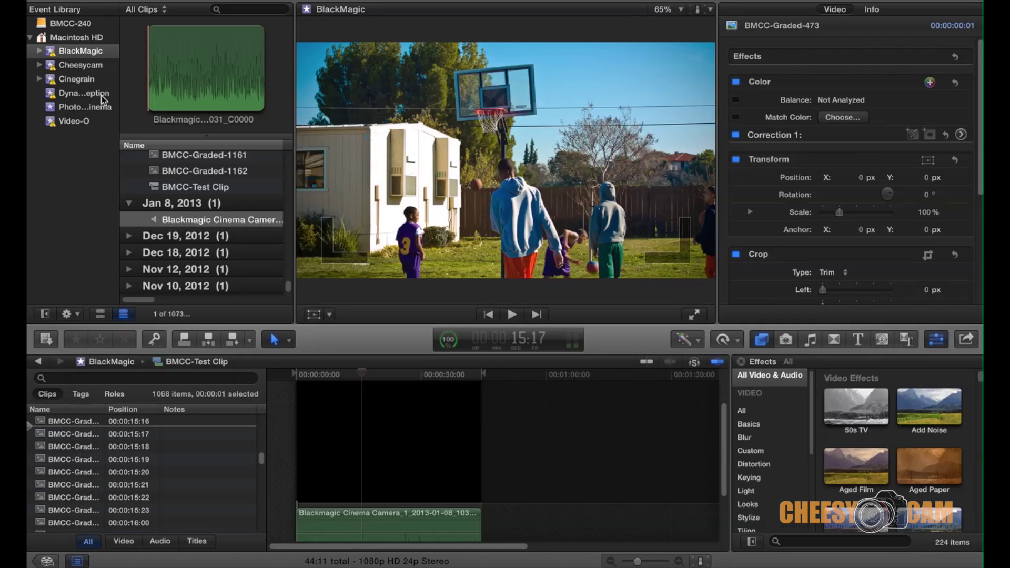